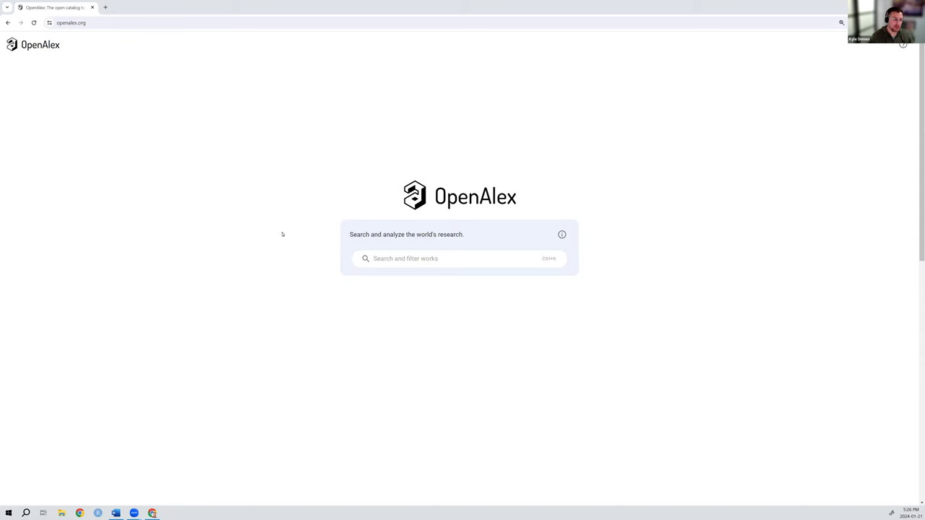
Step: Browse the page, open the help menu's contact-support form and highlight the support e-mail address
{"action": "left_click", "coordinate": [95, 22]}
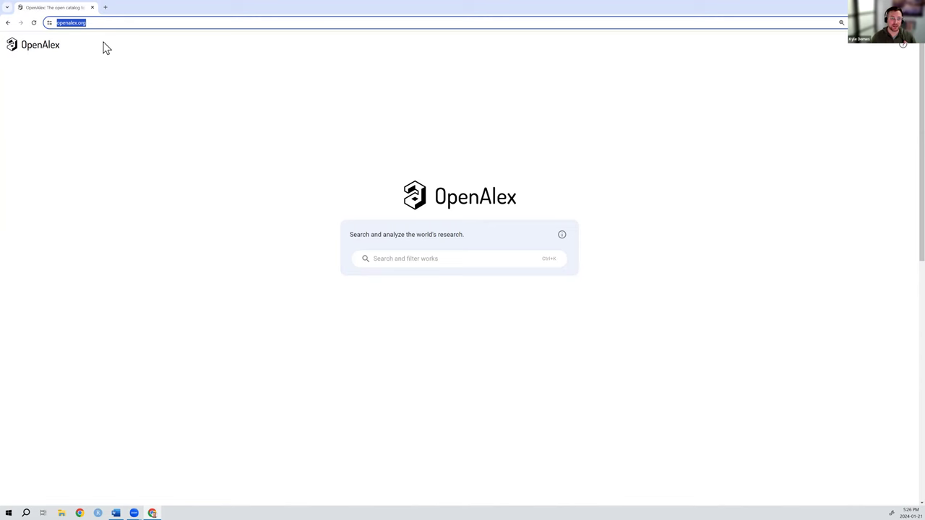
{"action": "left_click", "coordinate": [194, 123]}
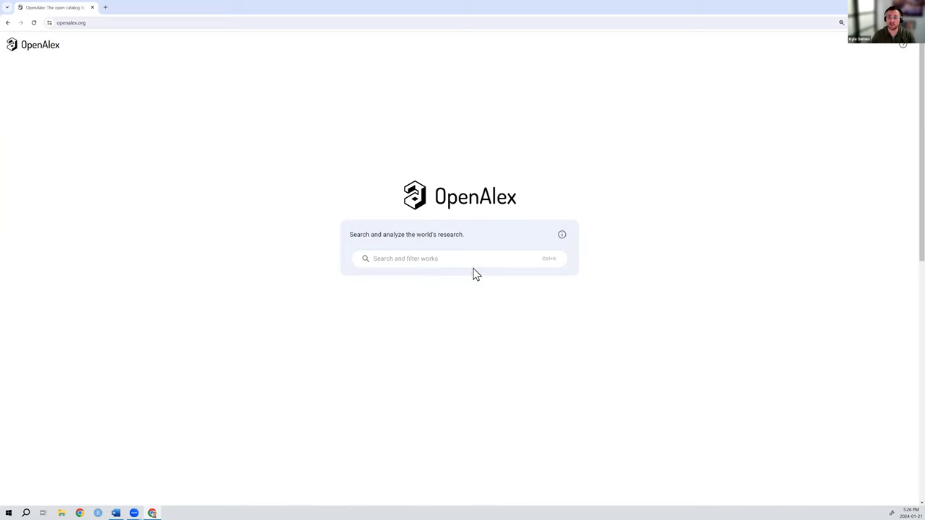
{"action": "scroll", "coordinate": [532, 314], "scroll_direction": "down", "scroll_amount": 6}
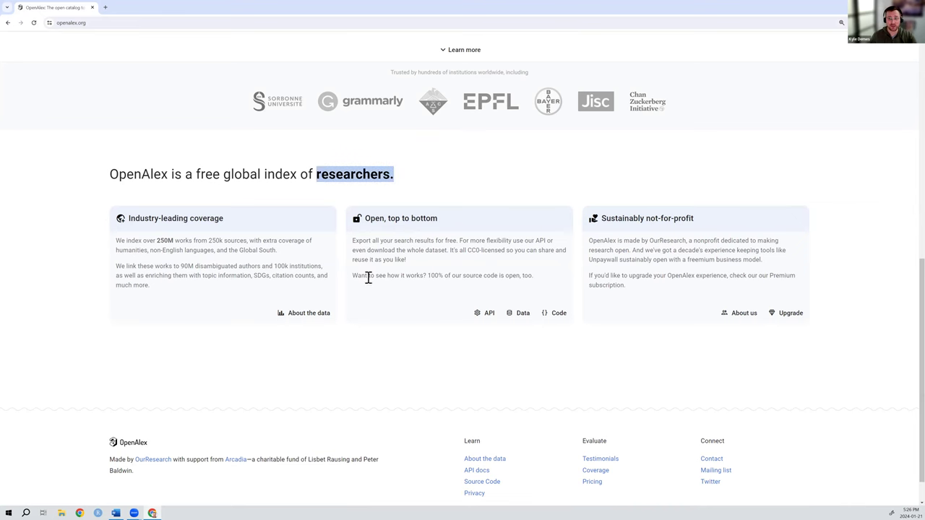
{"action": "scroll", "coordinate": [425, 280], "scroll_direction": "up", "scroll_amount": 1}
{"action": "scroll", "coordinate": [425, 280], "scroll_direction": "up", "scroll_amount": 6}
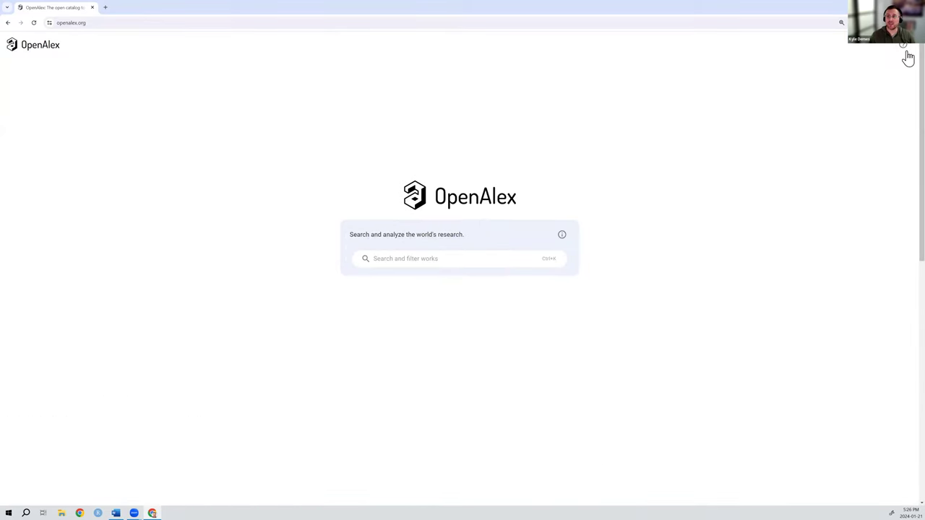
{"action": "left_click", "coordinate": [903, 48]}
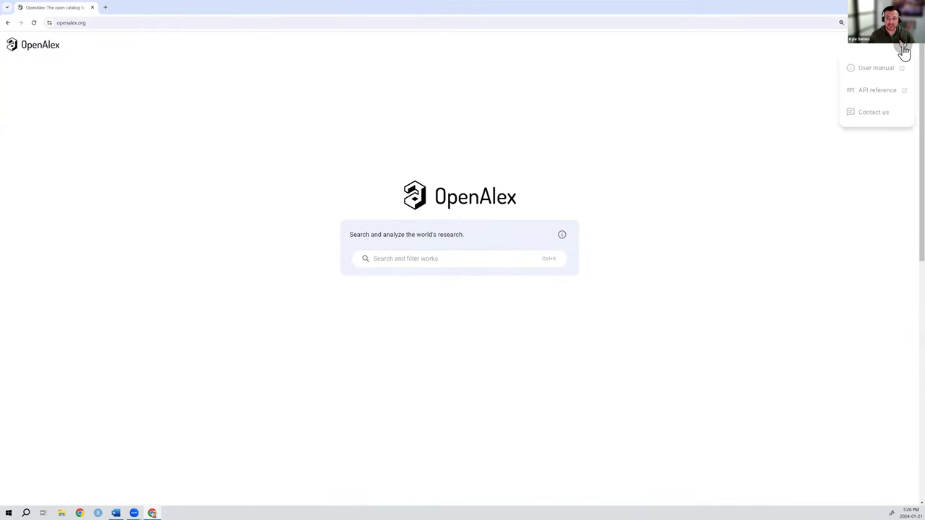
{"action": "left_click", "coordinate": [886, 113]}
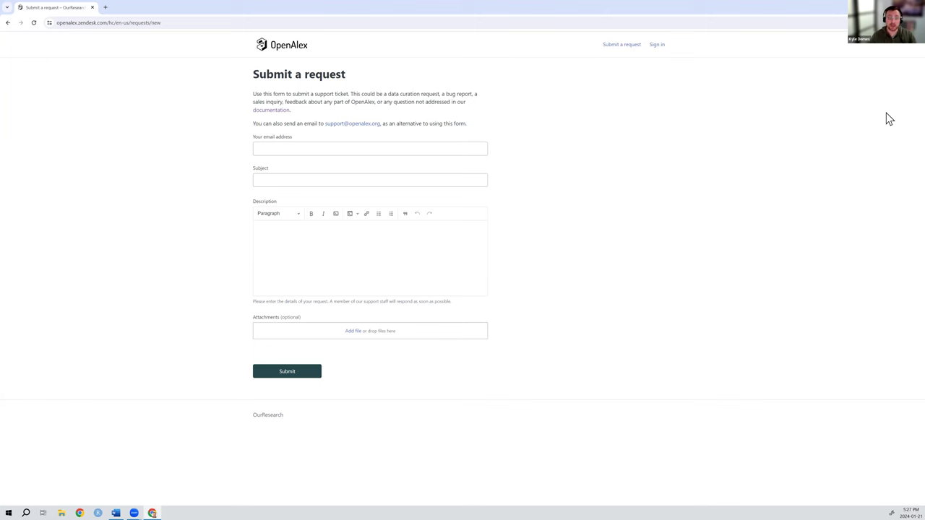
{"action": "left_click_drag", "start_coordinate": [323, 124], "coordinate": [382, 123]}
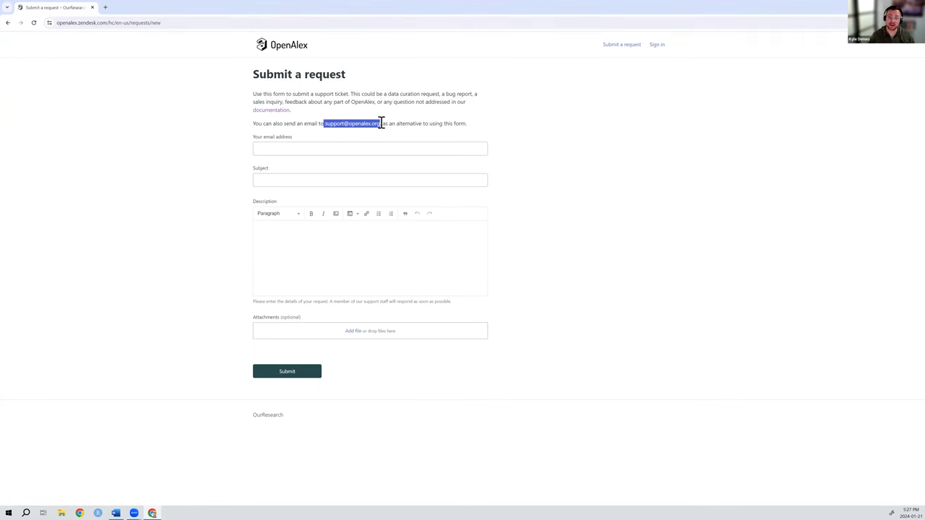
Step: From the home page, replace an author-name works query with 'university of south florida'
{"action": "left_click", "coordinate": [8, 24]}
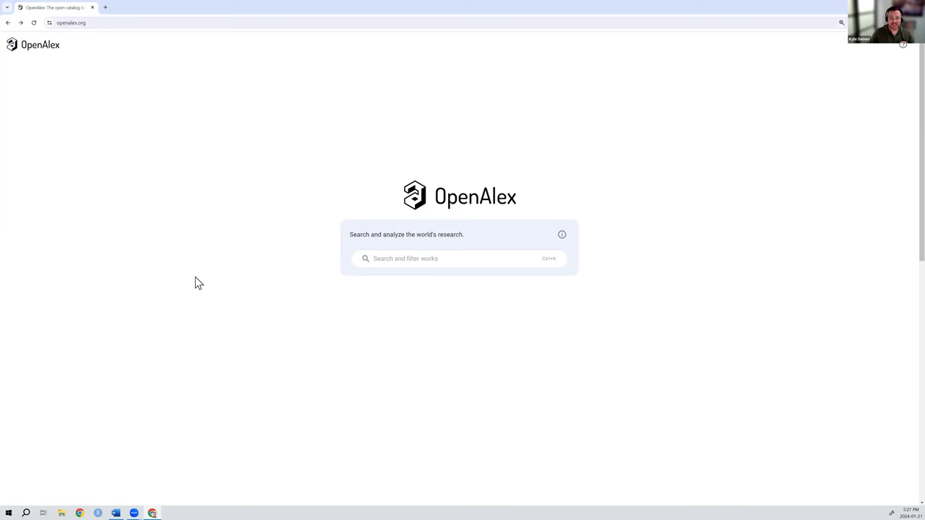
{"action": "left_click", "coordinate": [414, 260]}
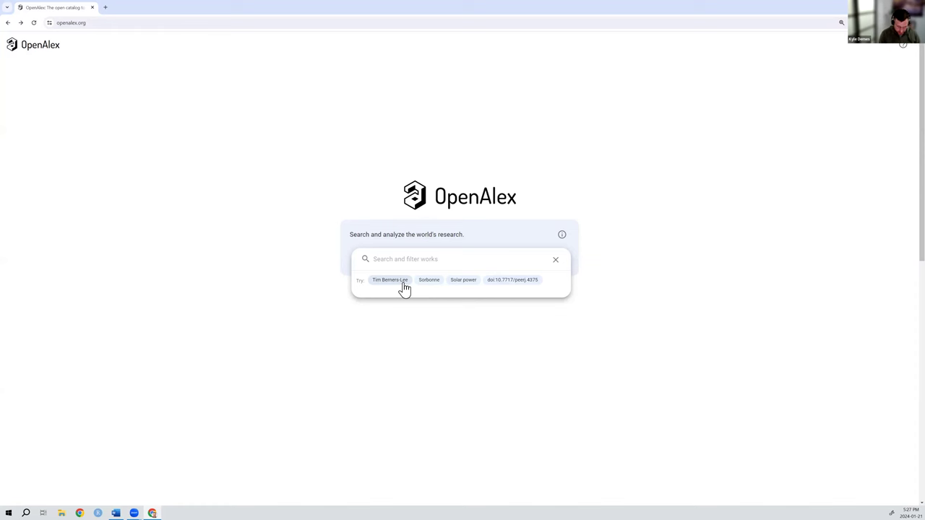
{"action": "type", "text": "kyle demes"}
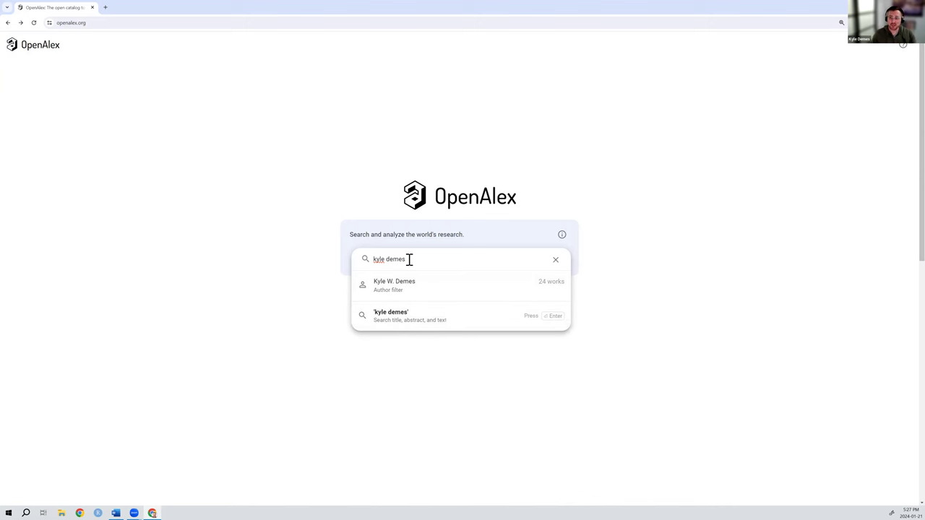
{"action": "triple_click", "coordinate": [362, 259]}
{"action": "type", "text": "u"}
{"action": "key", "text": "BackSpace"}
{"action": "type", "text": "university of south florida"}
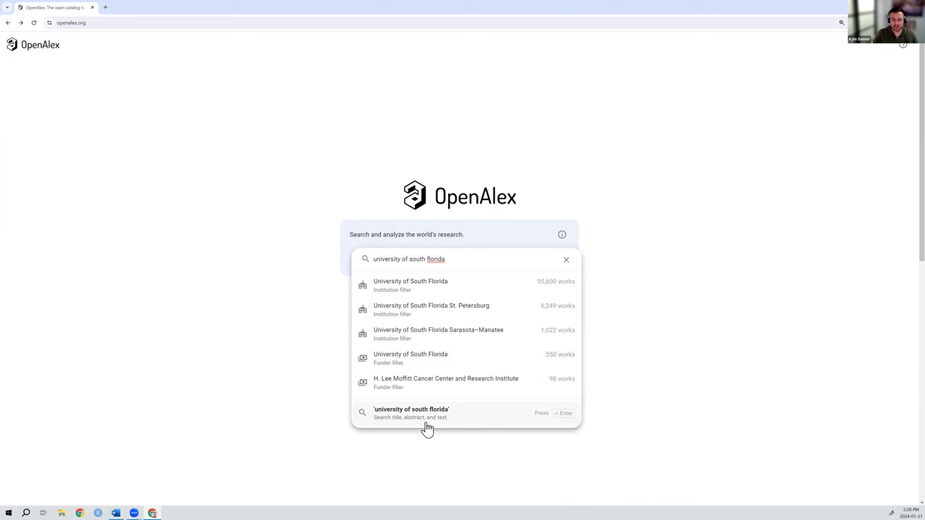
Step: Apply the University of South Florida institution filter and open the citation-count sort menu
{"action": "left_click", "coordinate": [419, 291]}
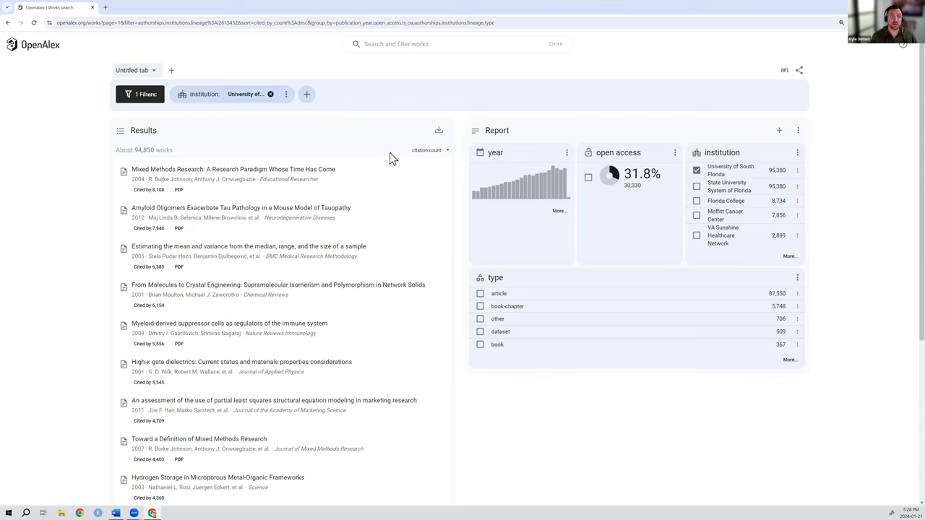
{"action": "left_click", "coordinate": [443, 151]}
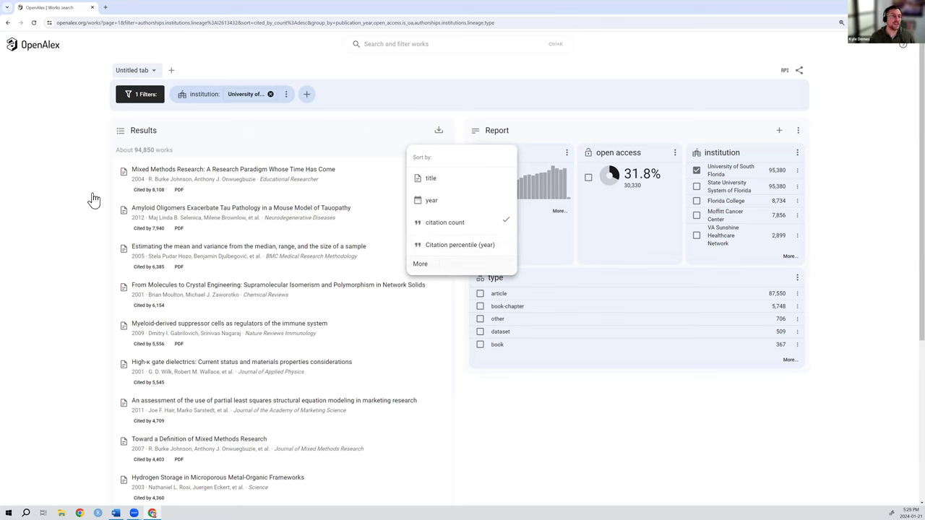
Step: View the top-cited 'Mixed Methods Research' work page, then go back to the filtered results
{"action": "left_click", "coordinate": [192, 174]}
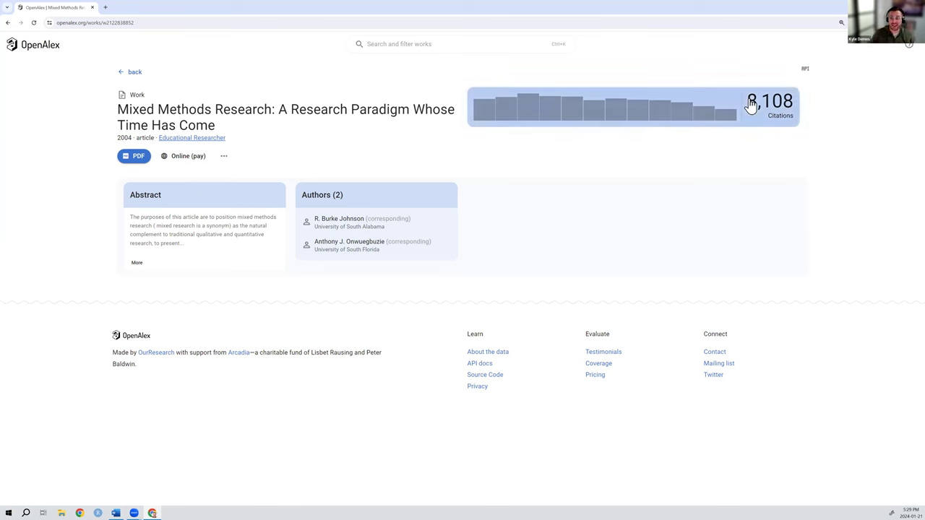
{"action": "mouse_move", "coordinate": [614, 110]}
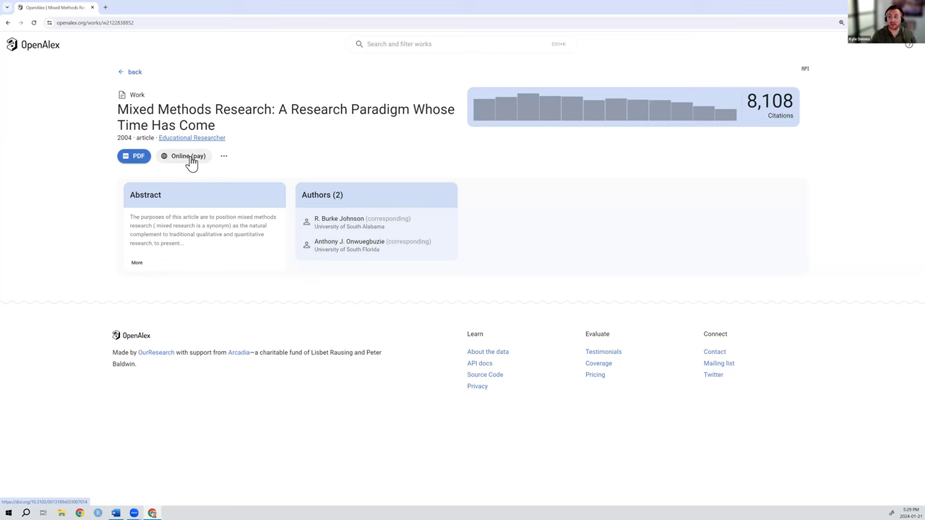
{"action": "left_click", "coordinate": [134, 76]}
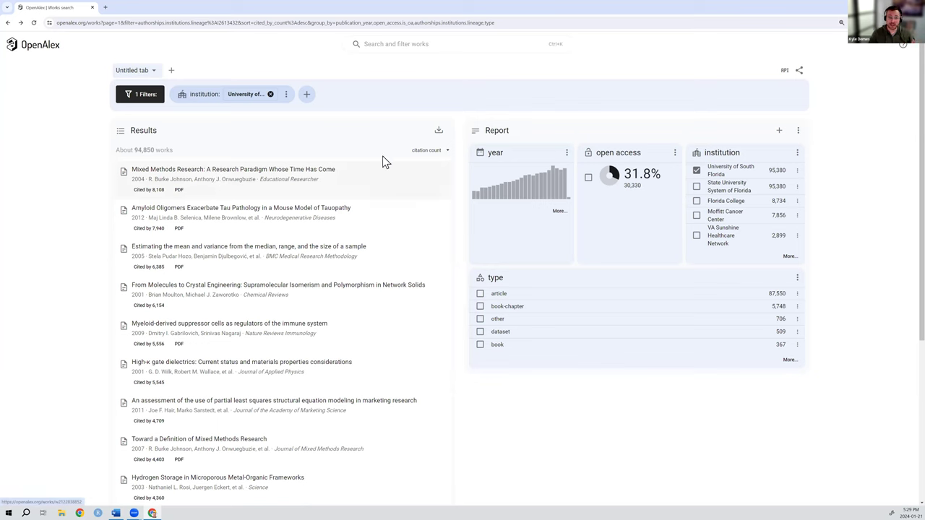
{"action": "left_click", "coordinate": [440, 136]}
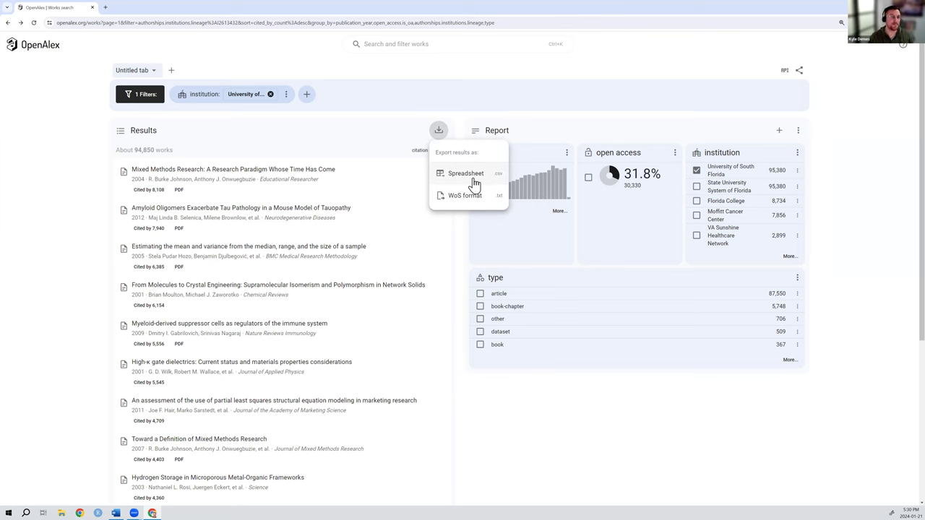
{"action": "left_click", "coordinate": [589, 119]}
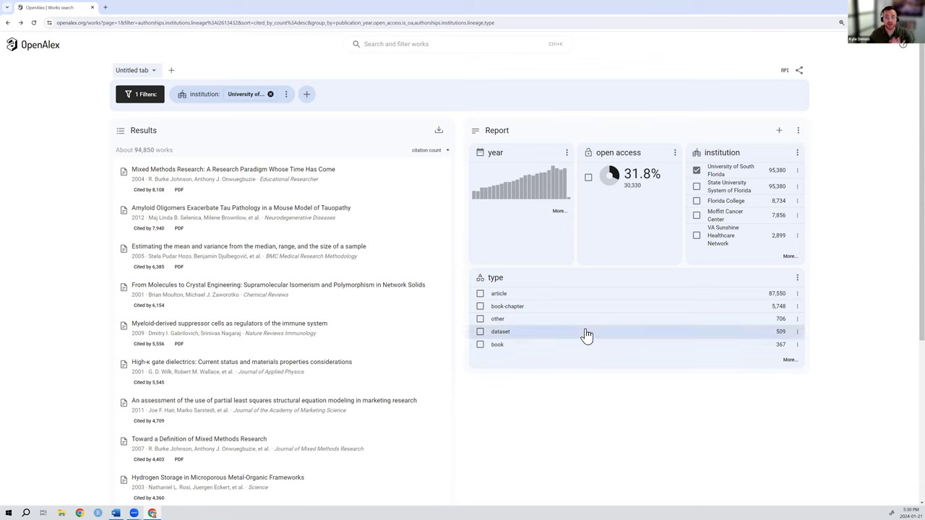
Step: Add author and SDG count cards to the University of South Florida report, then bring up the year card's options
{"action": "left_click", "coordinate": [780, 134]}
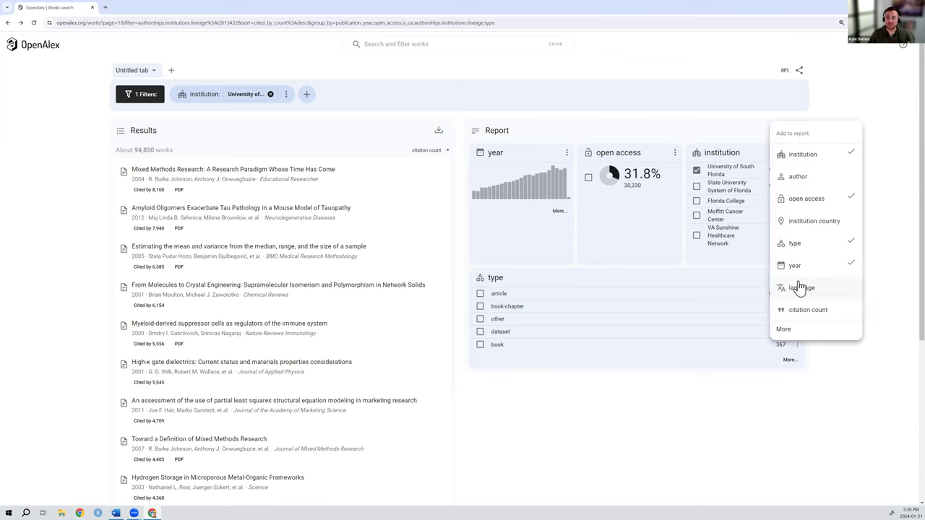
{"action": "left_click", "coordinate": [801, 179]}
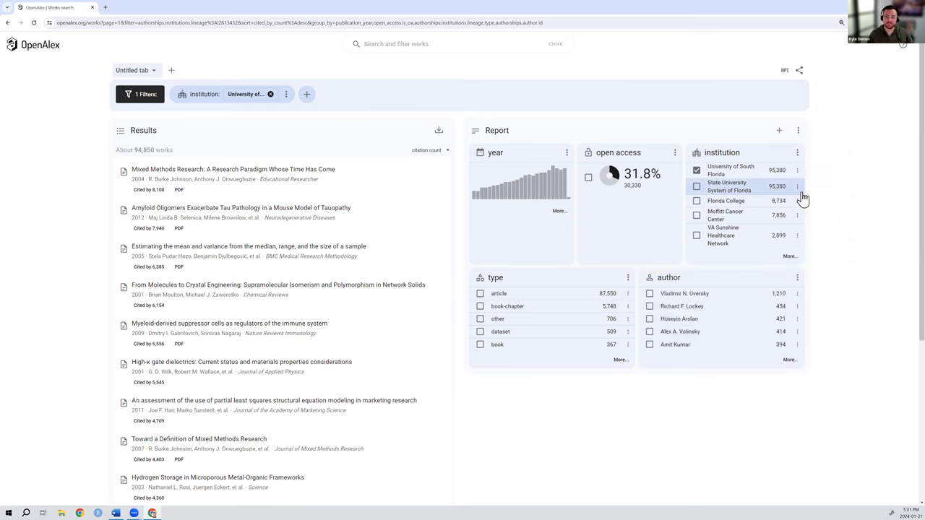
{"action": "left_click", "coordinate": [779, 130]}
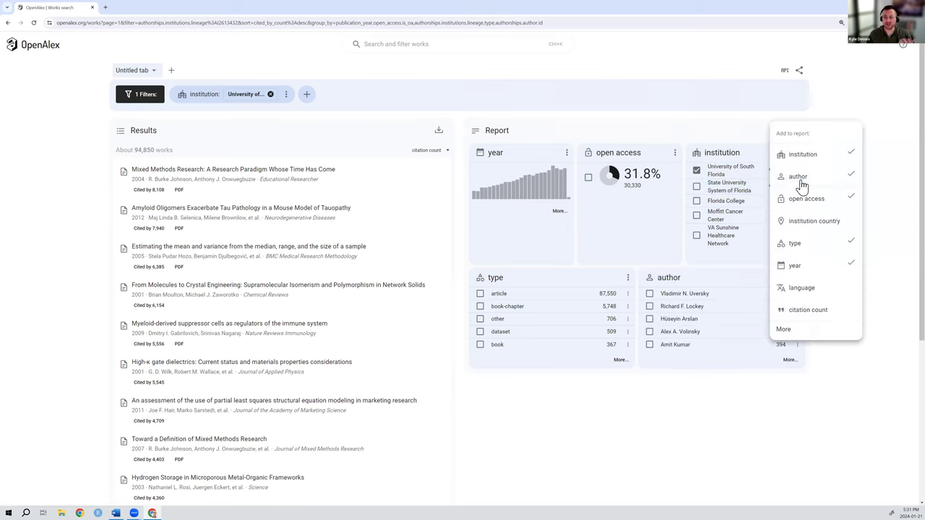
{"action": "left_click", "coordinate": [827, 330]}
{"action": "scroll", "coordinate": [457, 318], "scroll_direction": "down", "scroll_amount": 3}
{"action": "scroll", "coordinate": [454, 321], "scroll_direction": "down", "scroll_amount": 1}
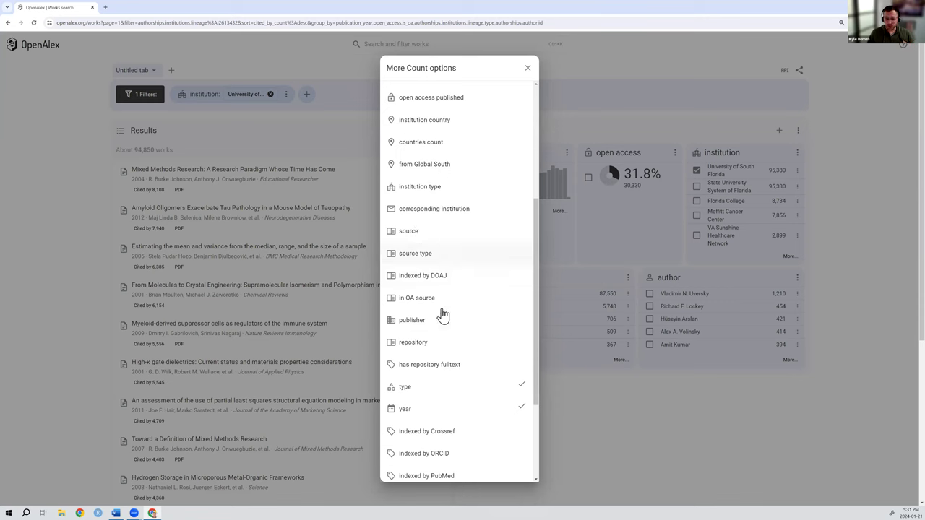
{"action": "scroll", "coordinate": [440, 427], "scroll_direction": "down", "scroll_amount": 3}
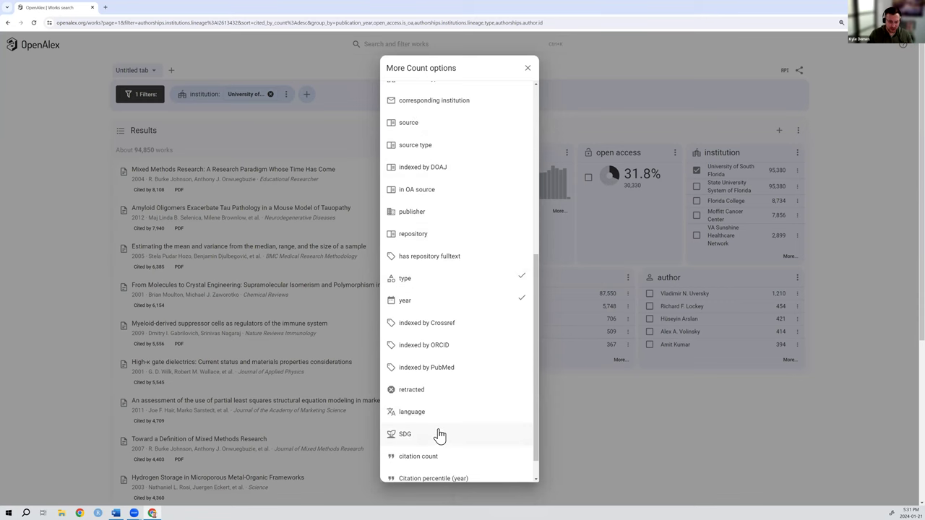
{"action": "left_click", "coordinate": [440, 436]}
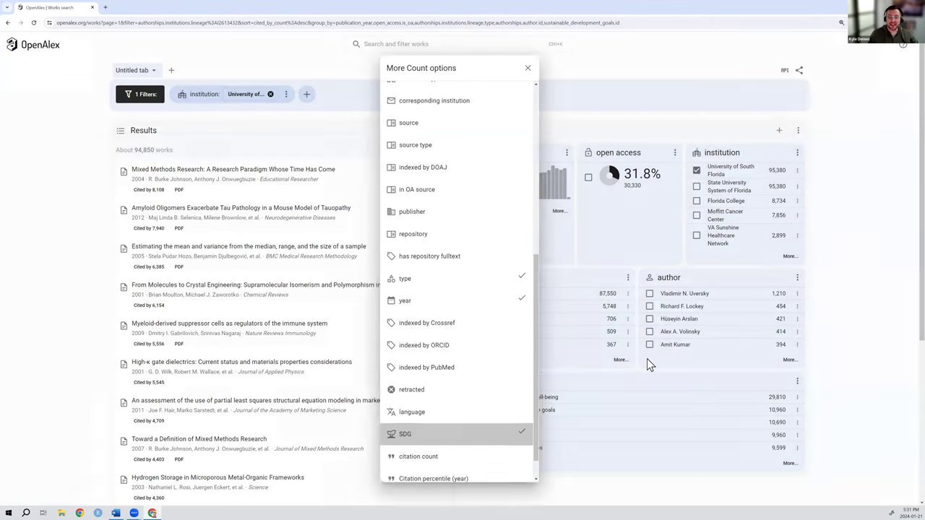
{"action": "left_click", "coordinate": [647, 365]}
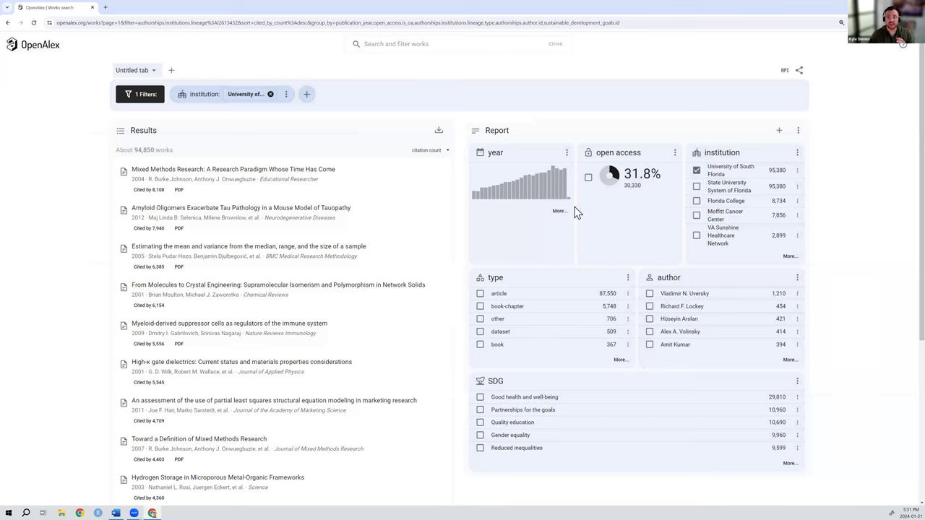
{"action": "left_click", "coordinate": [566, 154]}
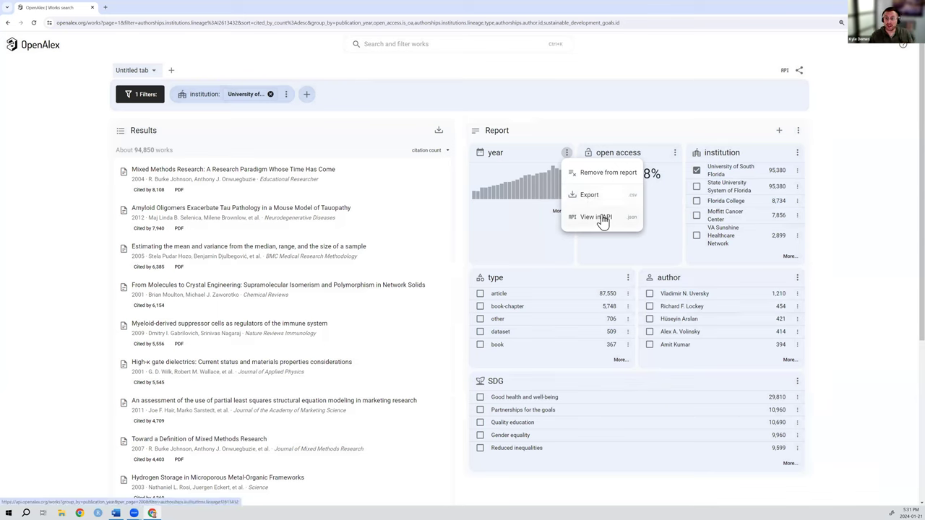
Step: Export all report data as CSV and open the downloaded file
{"action": "left_click", "coordinate": [799, 133]}
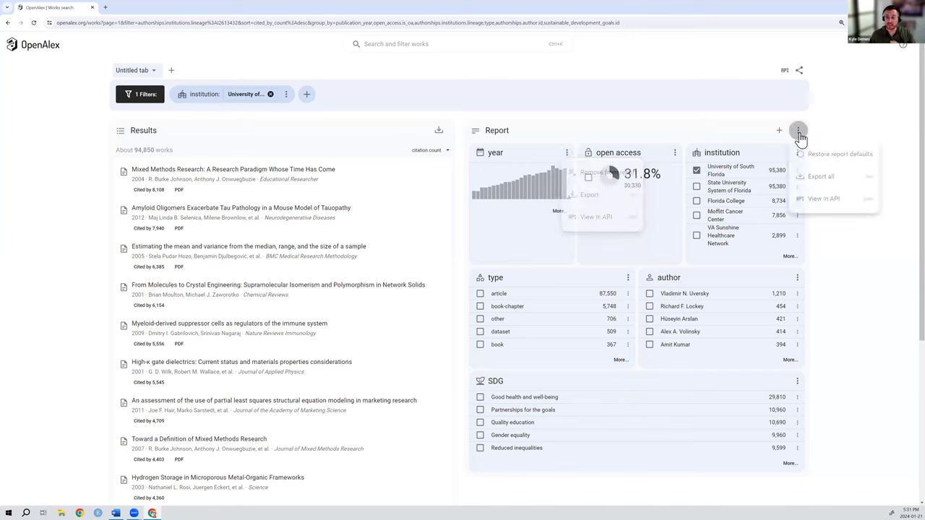
{"action": "left_click", "coordinate": [826, 182]}
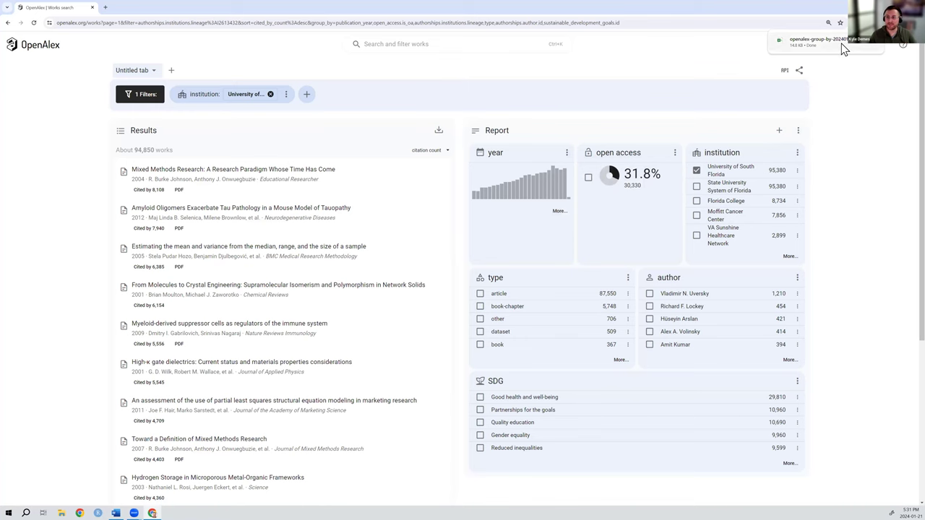
{"action": "left_click", "coordinate": [833, 52]}
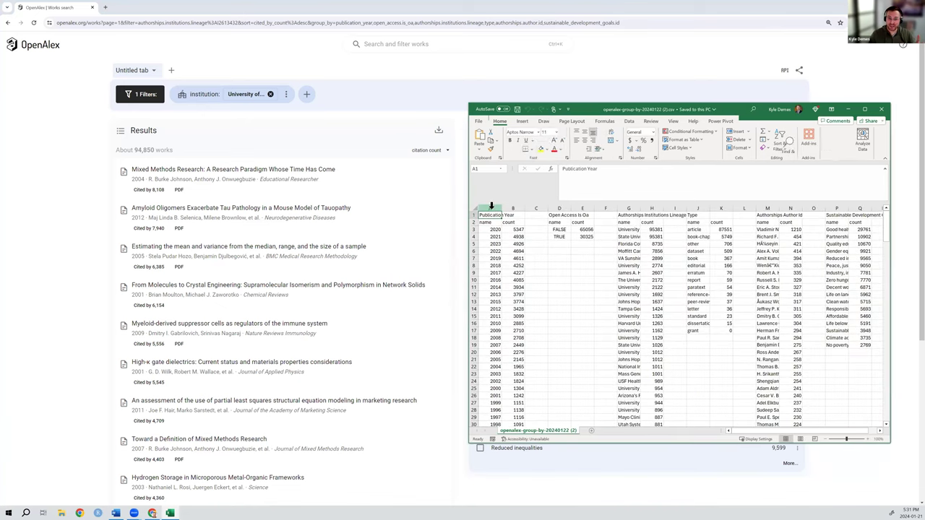
Step: Select columns A, B and Authorships Institutions Lineage, then close the spreadsheet
{"action": "left_click_drag", "start_coordinate": [491, 209], "coordinate": [577, 208]}
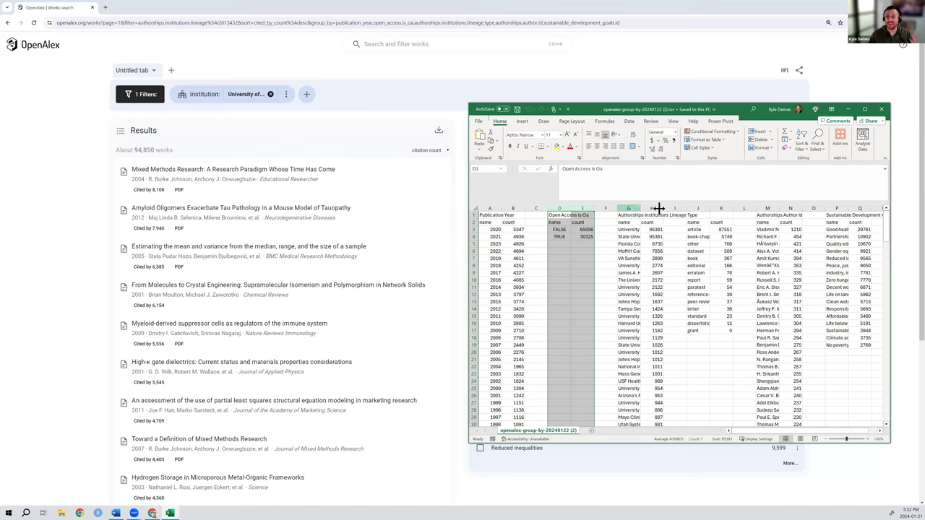
{"action": "left_click", "coordinate": [632, 208]}
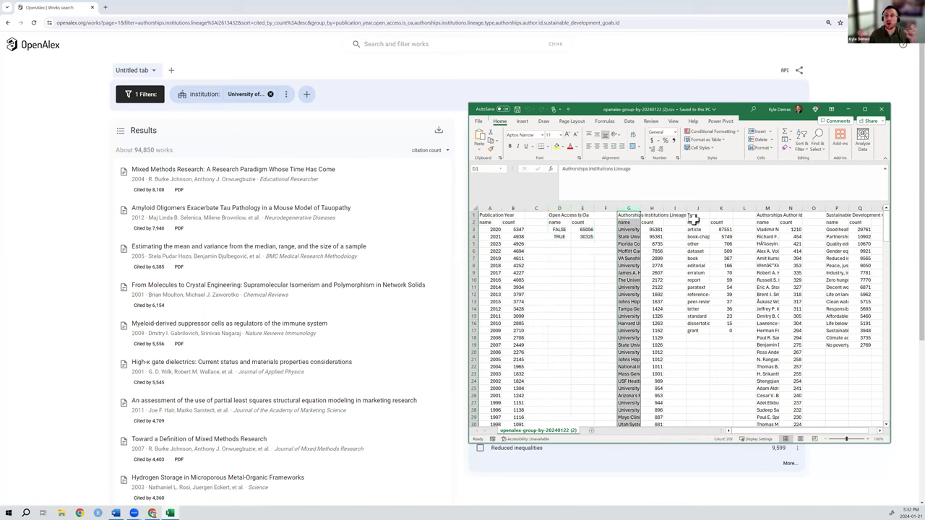
{"action": "left_click", "coordinate": [882, 110]}
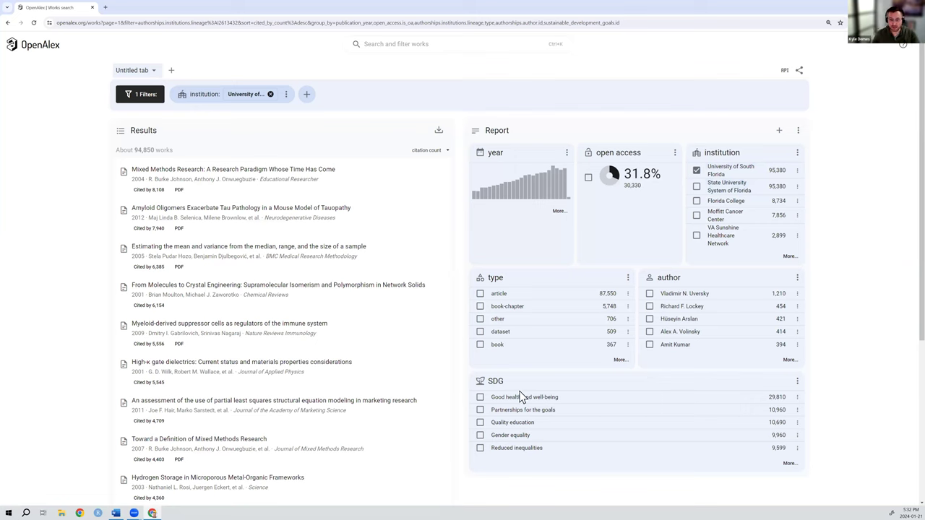
Step: Tick Life below water in the full SDG list to narrow the works to about 5,191
{"action": "left_click", "coordinate": [786, 464]}
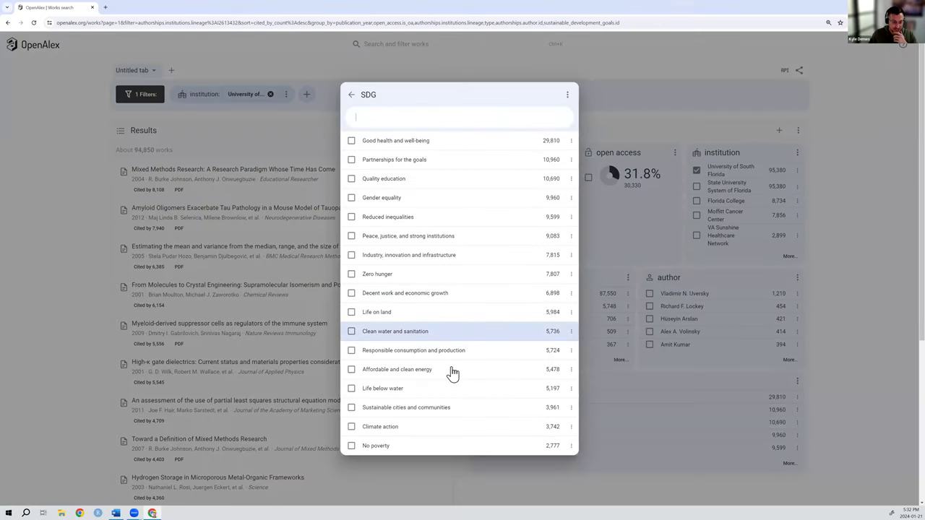
{"action": "left_click", "coordinate": [478, 391]}
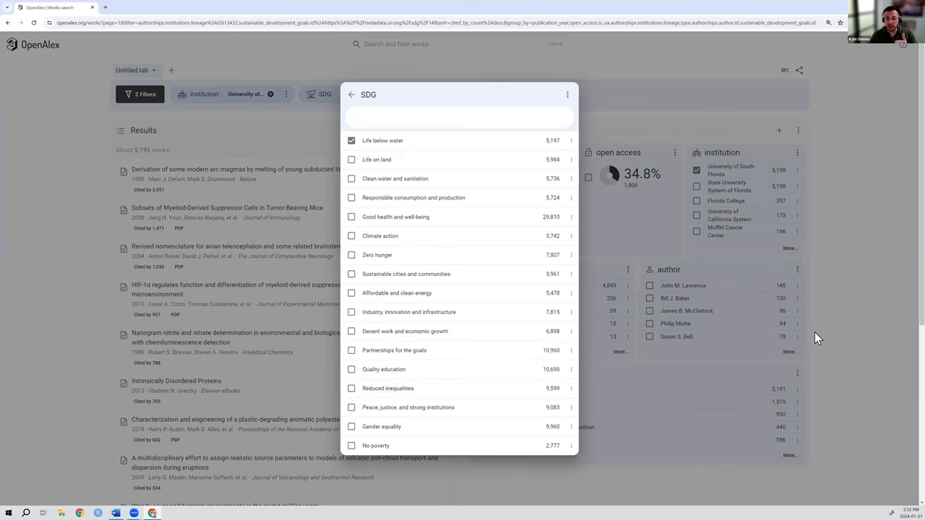
{"action": "left_click", "coordinate": [612, 457]}
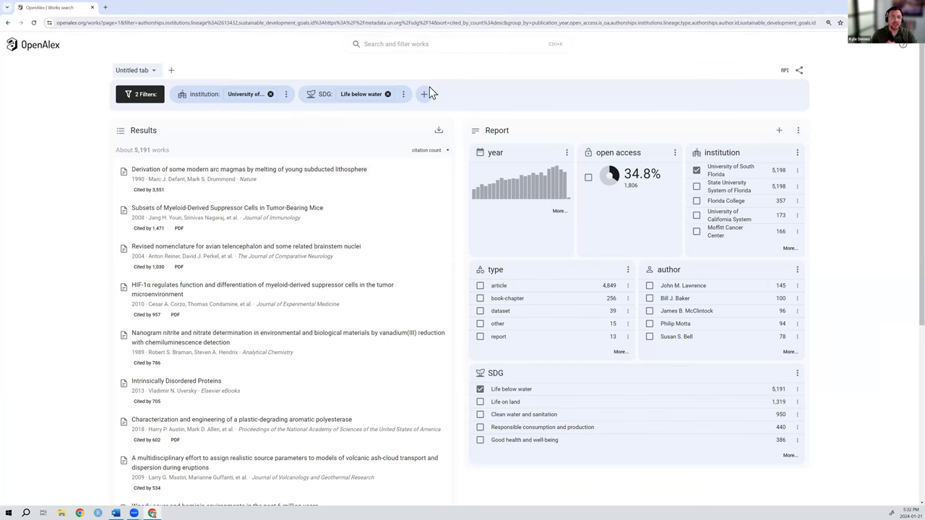
{"action": "left_click", "coordinate": [97, 23]}
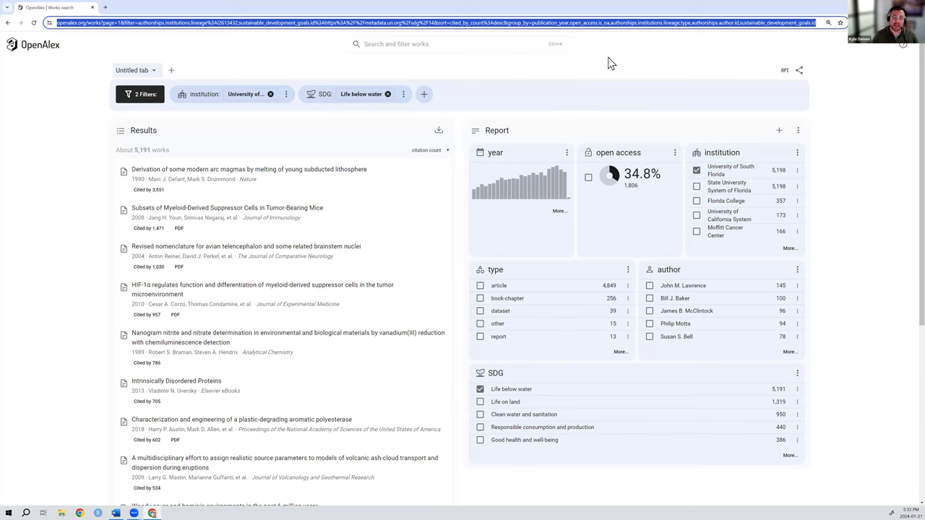
{"action": "left_click", "coordinate": [799, 70]}
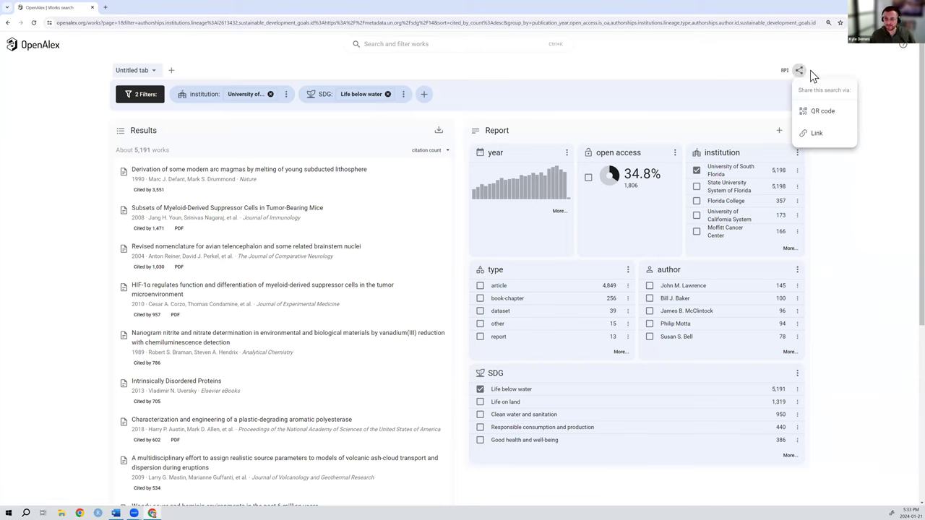
{"action": "left_click", "coordinate": [831, 112]}
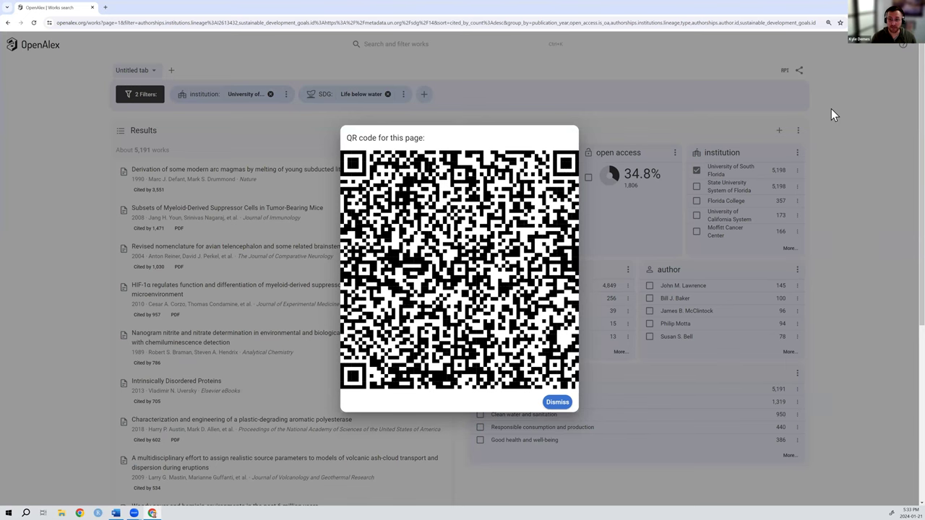
{"action": "left_click", "coordinate": [829, 108]}
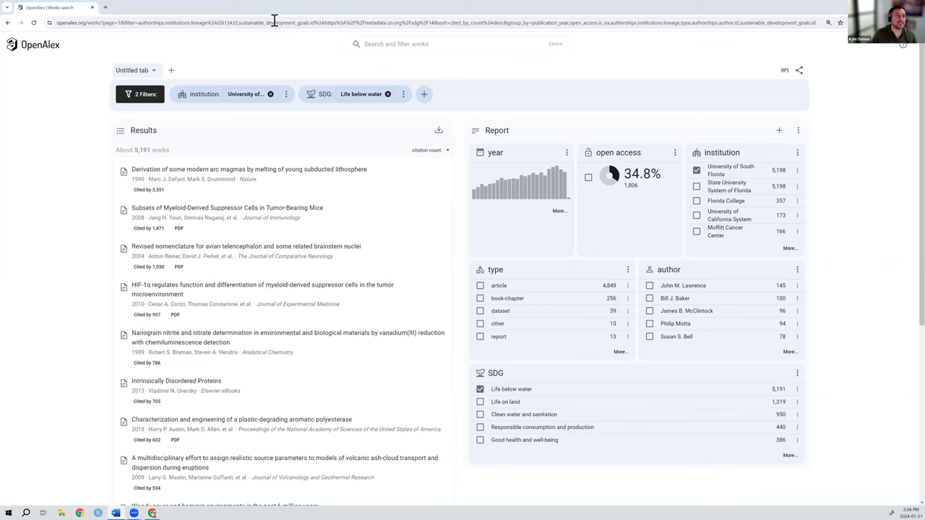
{"action": "left_click", "coordinate": [235, 23]}
Step: Load the pasted six-filter OpenAlex search link in a new tab, showing about 9,294 works
{"action": "key", "text": "ctrl+t"}
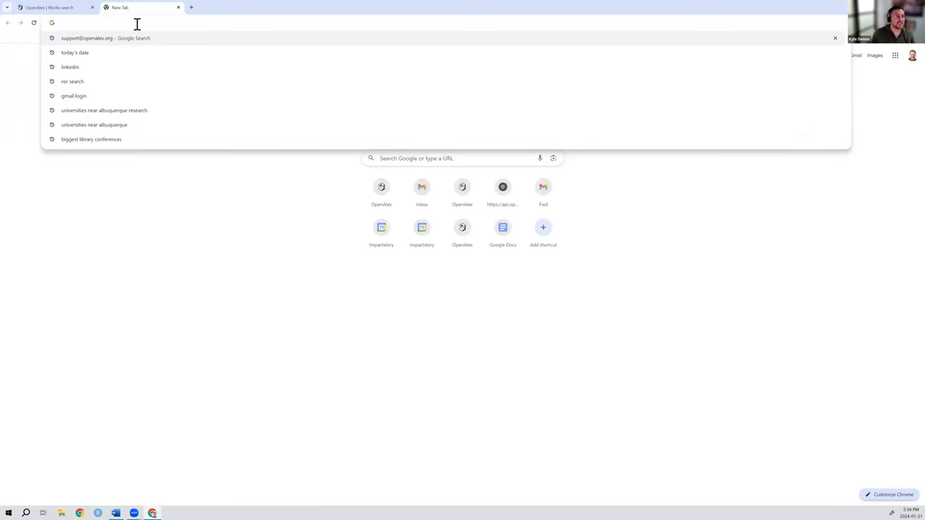
{"action": "key", "text": "ctrl+v"}
{"action": "key", "text": "Return"}
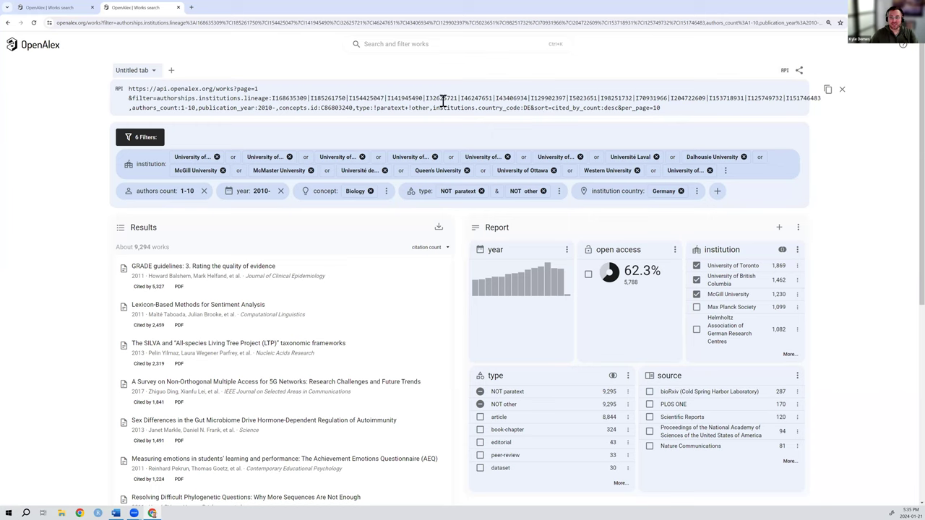
Step: On the first tab, drop the institution and Life below water chips, leaving about 248,000,000 works
{"action": "left_click", "coordinate": [64, 9]}
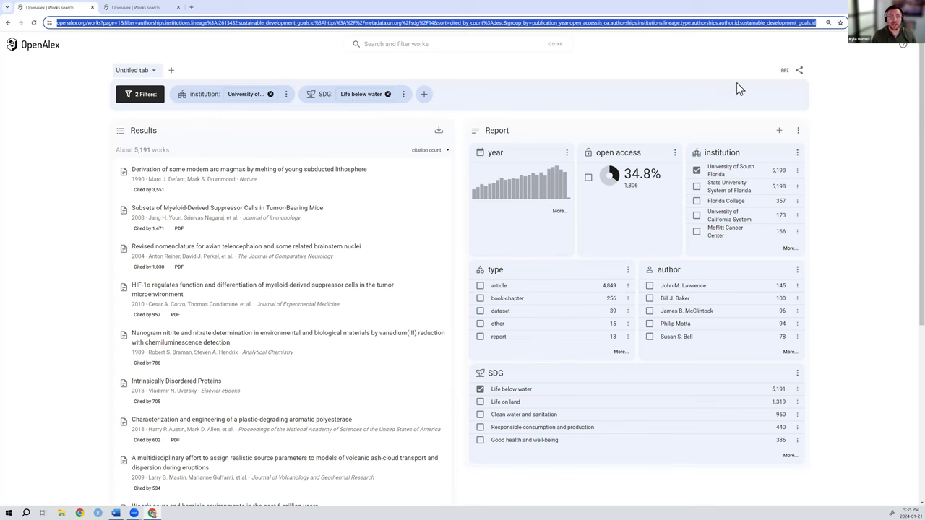
{"action": "left_click", "coordinate": [137, 107]}
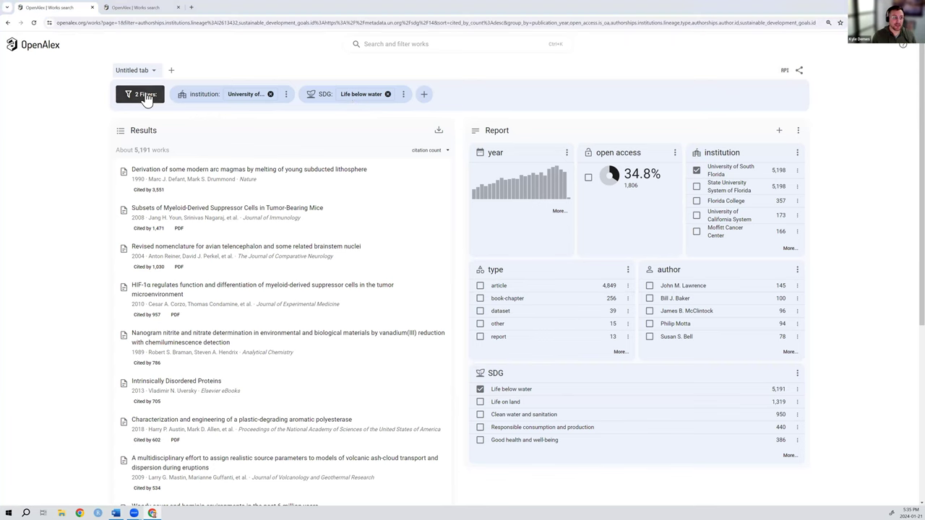
{"action": "left_click", "coordinate": [268, 97]}
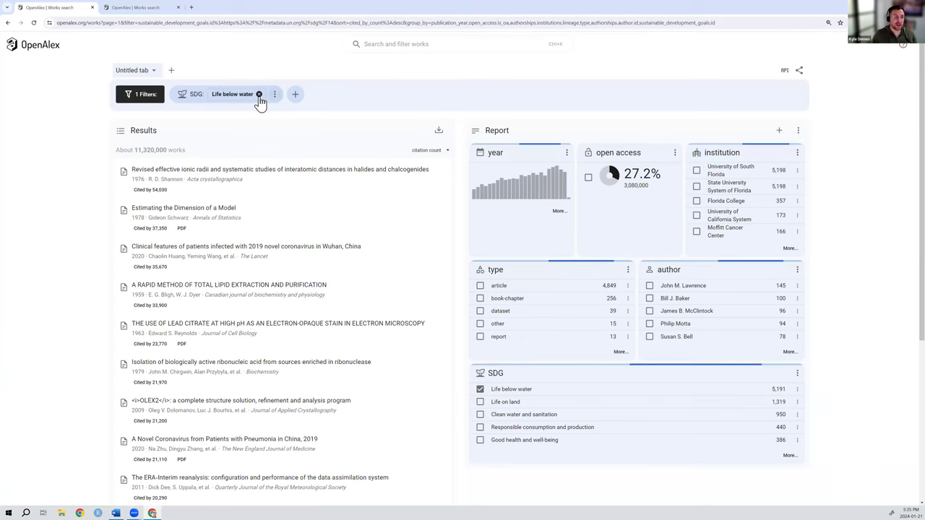
{"action": "left_click", "coordinate": [259, 95]}
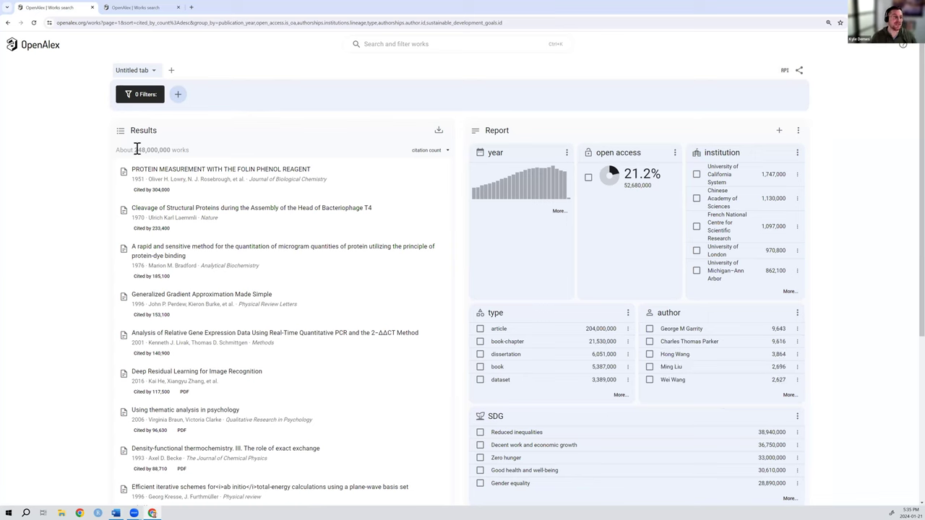
{"action": "left_click_drag", "start_coordinate": [134, 150], "coordinate": [153, 148]}
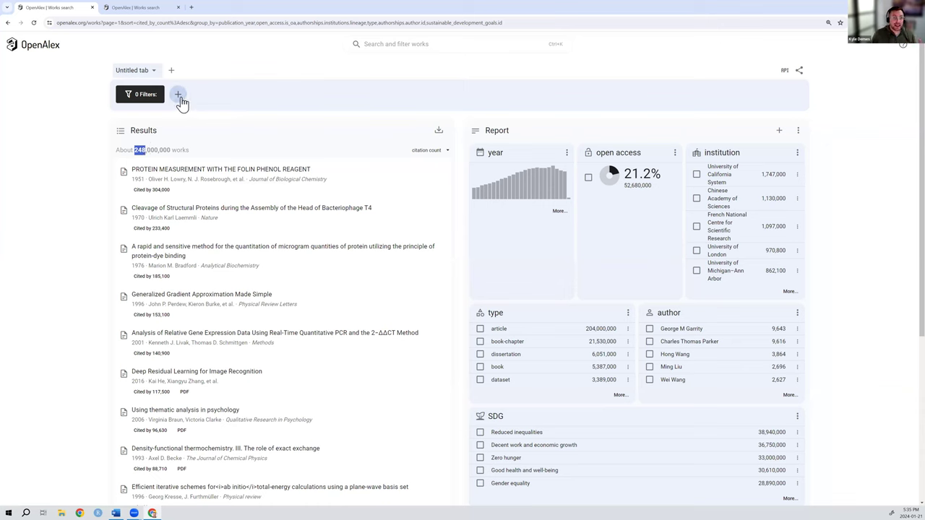
Step: Filter works to an author searched by name, checking their OpenAlex ID and profile page
{"action": "left_click", "coordinate": [397, 45]}
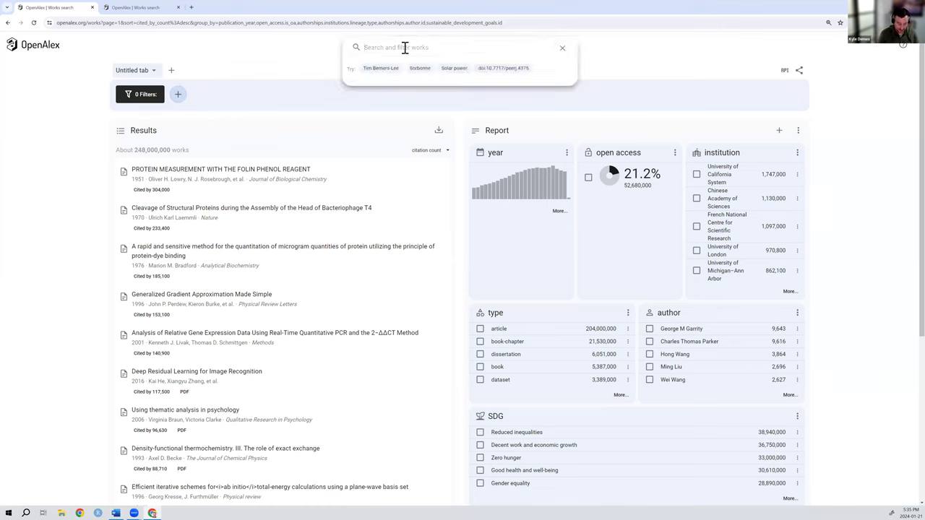
{"action": "type", "text": "kyle demes"}
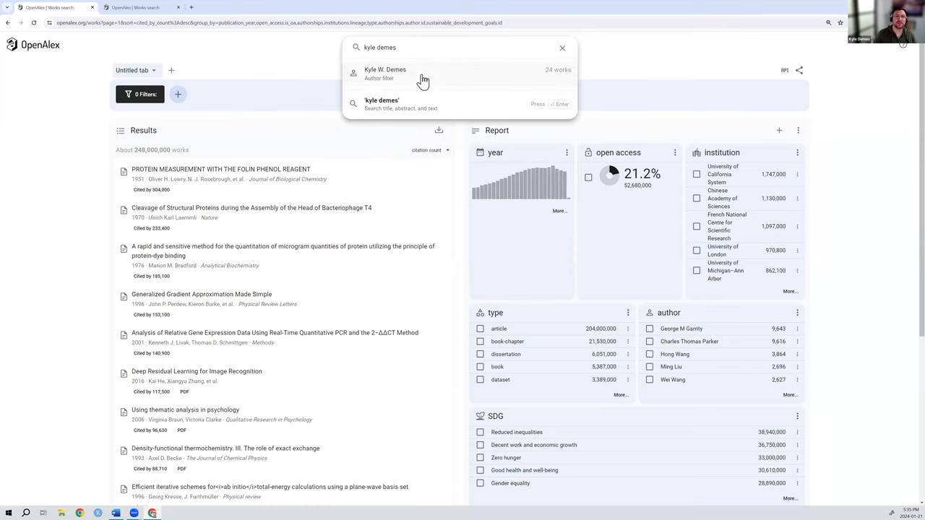
{"action": "left_click", "coordinate": [423, 78]}
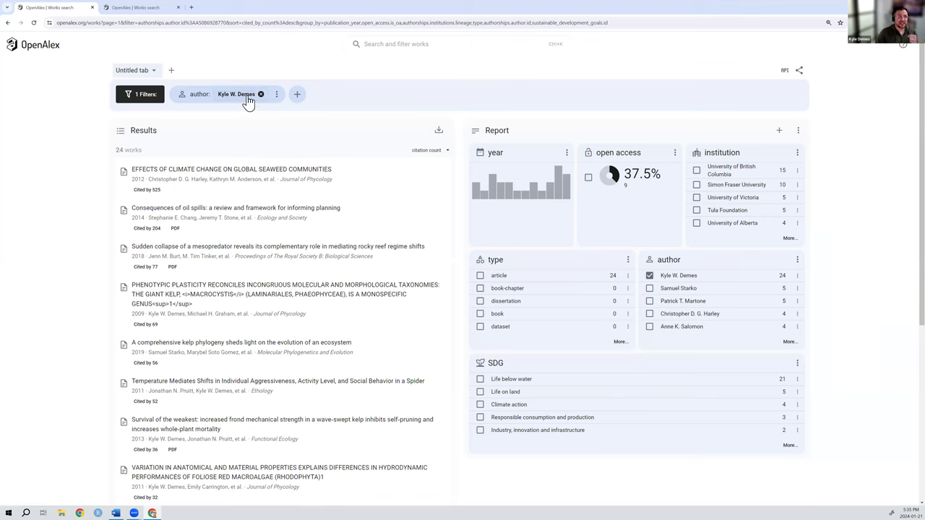
{"action": "left_click", "coordinate": [246, 98]}
{"action": "double_click", "coordinate": [250, 120]}
{"action": "left_click", "coordinate": [275, 140]}
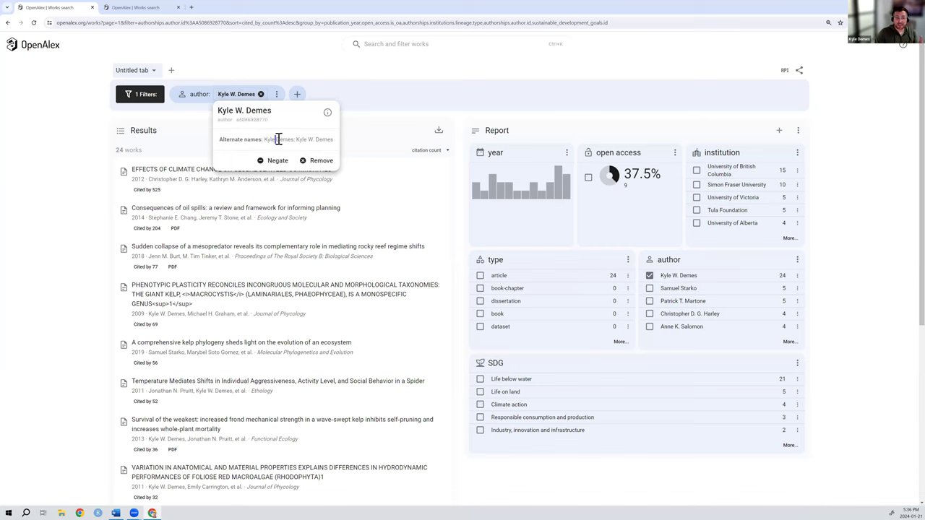
{"action": "left_click", "coordinate": [328, 124]}
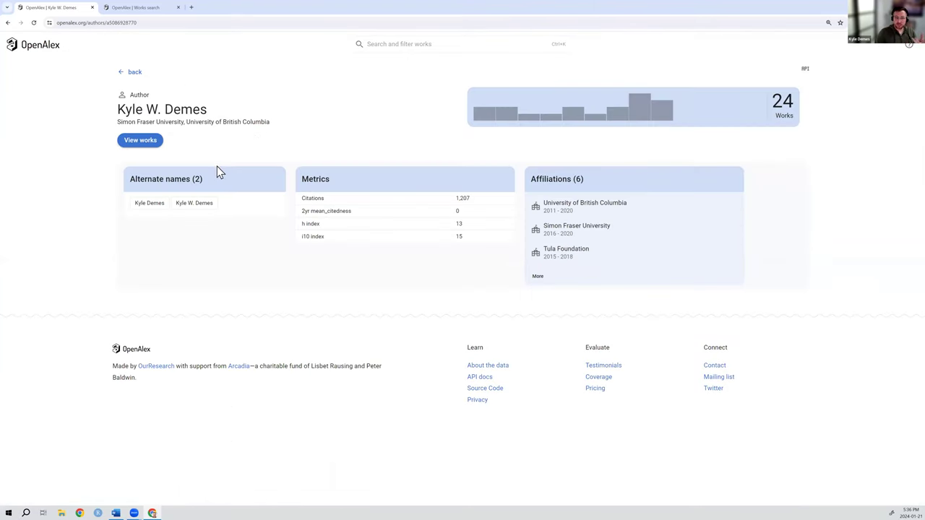
{"action": "left_click", "coordinate": [117, 73]}
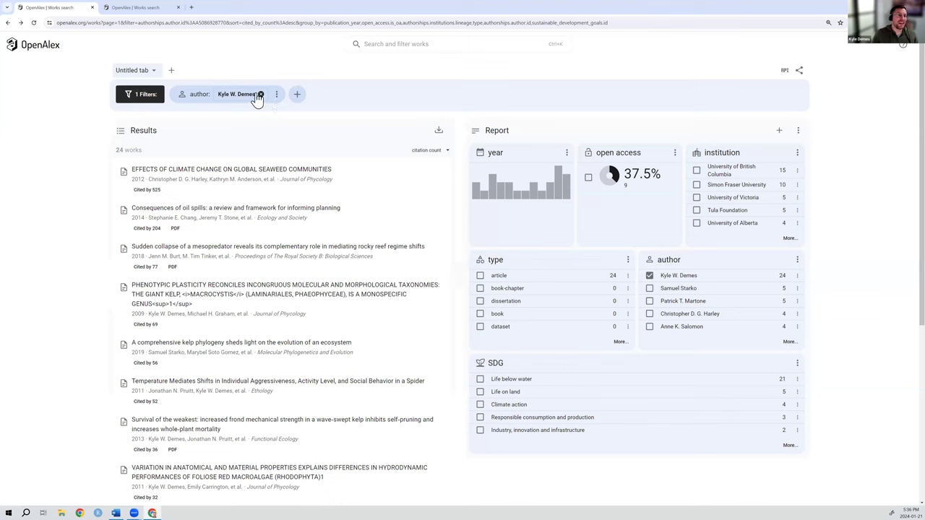
Step: Add the University of South Florida institution filter, leaving a single 2009 work
{"action": "left_click", "coordinate": [391, 44]}
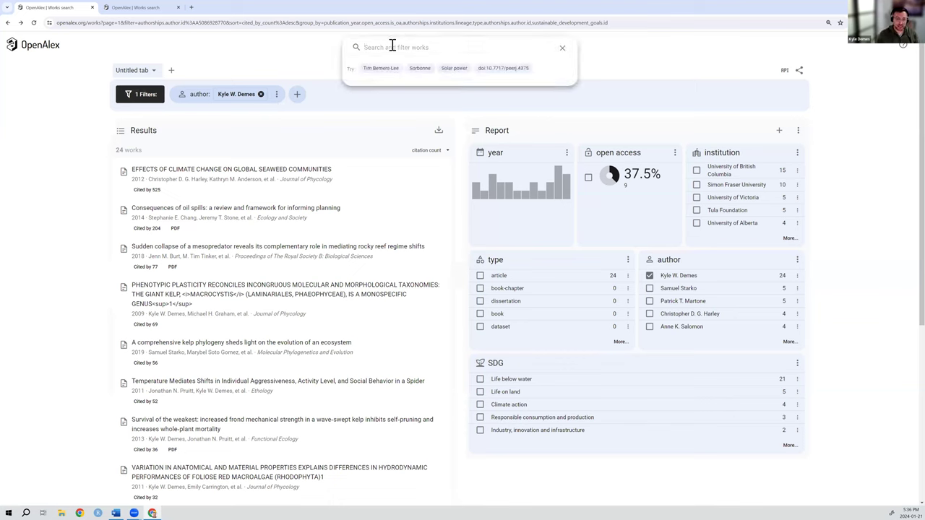
{"action": "type", "text": "univers"}
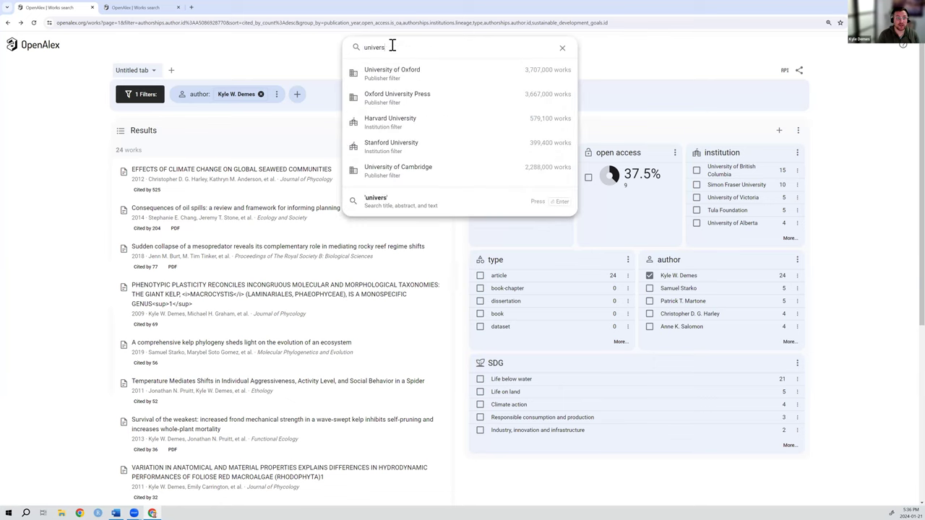
{"action": "type", "text": "ity of south flor"}
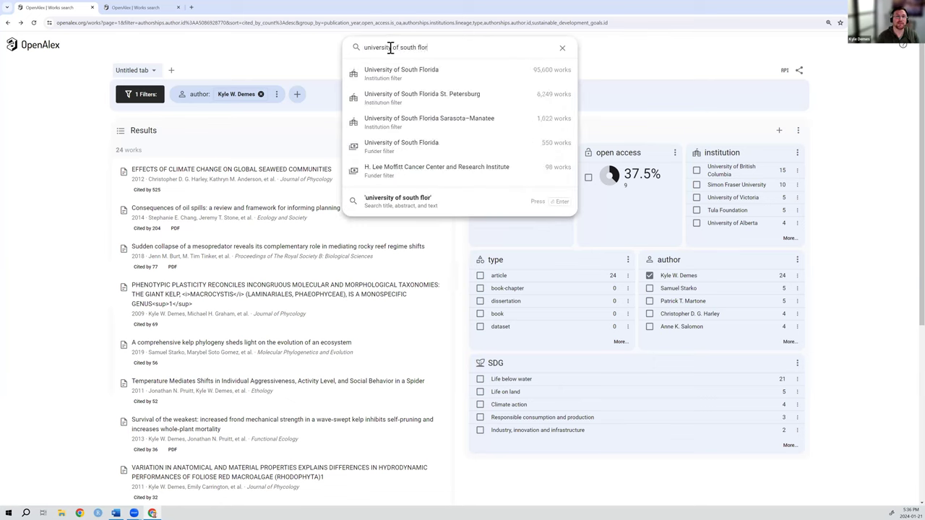
{"action": "left_click", "coordinate": [403, 74]}
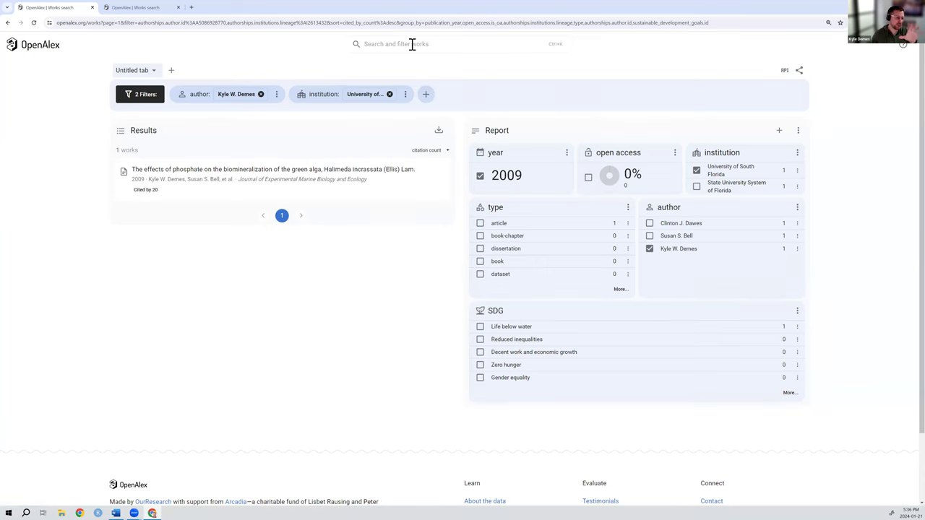
Step: Remove the institution and author filters and add a Kelp forest concept filter (about 3,038 works)
{"action": "left_click", "coordinate": [389, 95]}
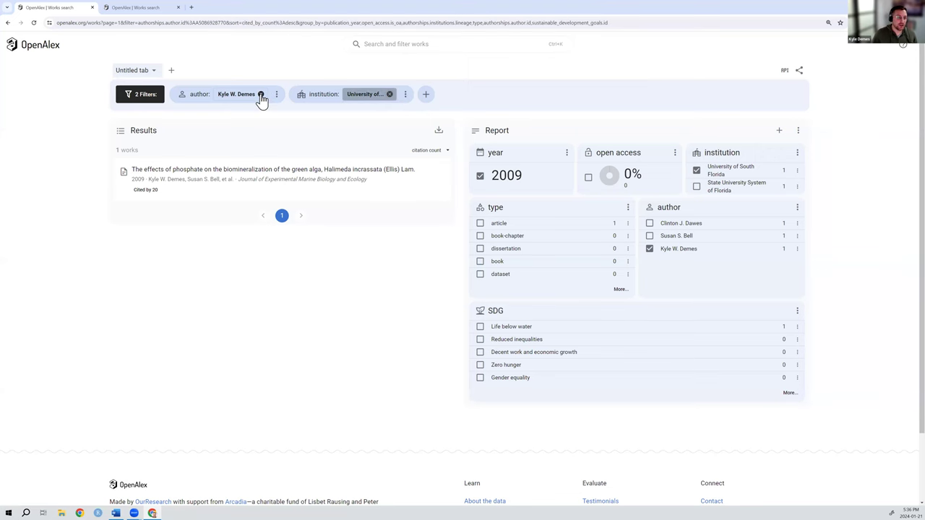
{"action": "left_click", "coordinate": [145, 97]}
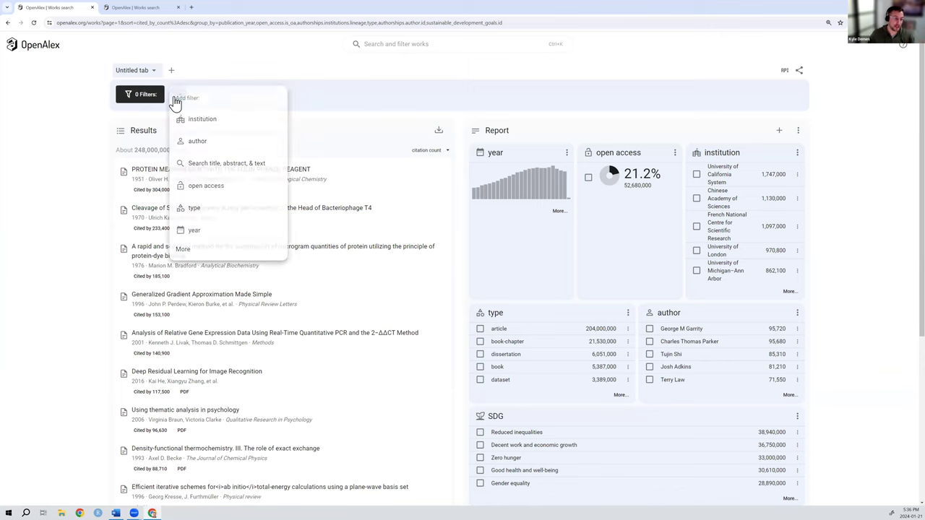
{"action": "left_click", "coordinate": [176, 96]}
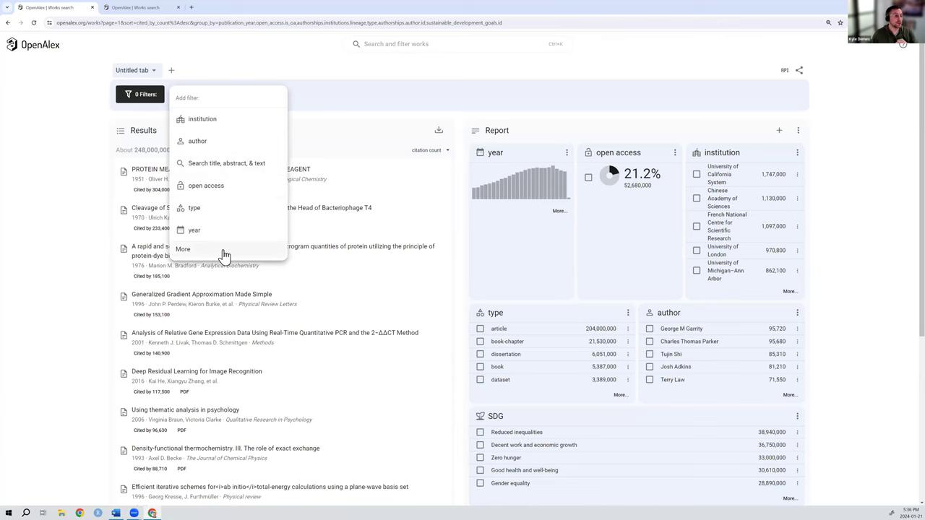
{"action": "left_click", "coordinate": [250, 253]}
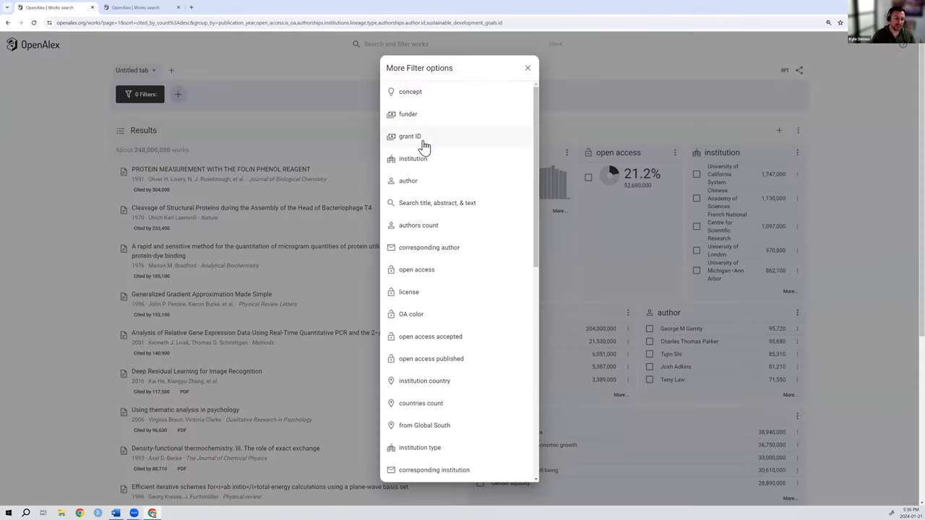
{"action": "left_click", "coordinate": [416, 100]}
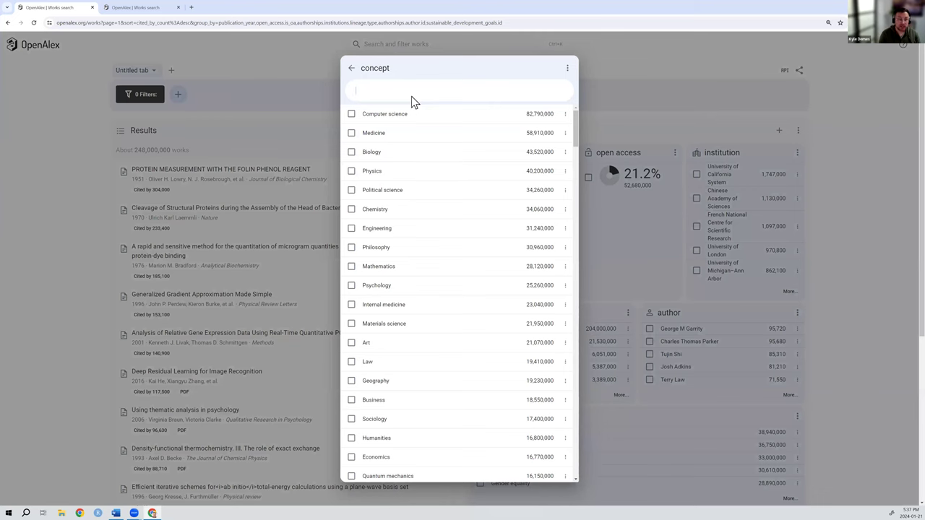
{"action": "type", "text": "kelp"}
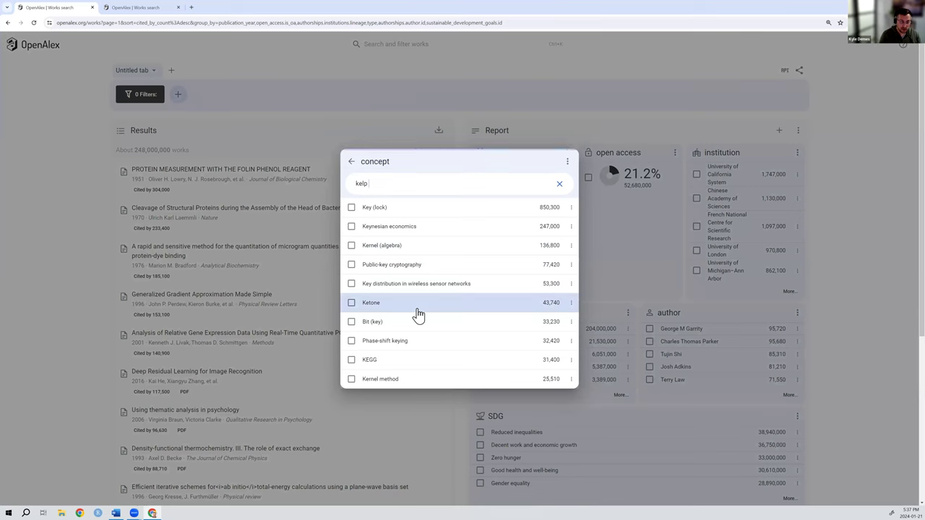
{"action": "type", "text": " e"}
{"action": "key", "text": "BackSpace"}
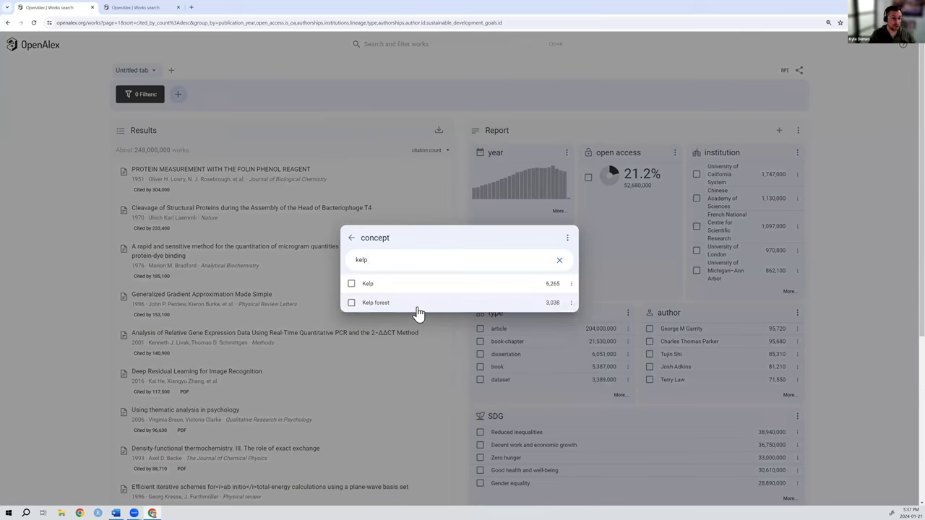
{"action": "left_click", "coordinate": [418, 304]}
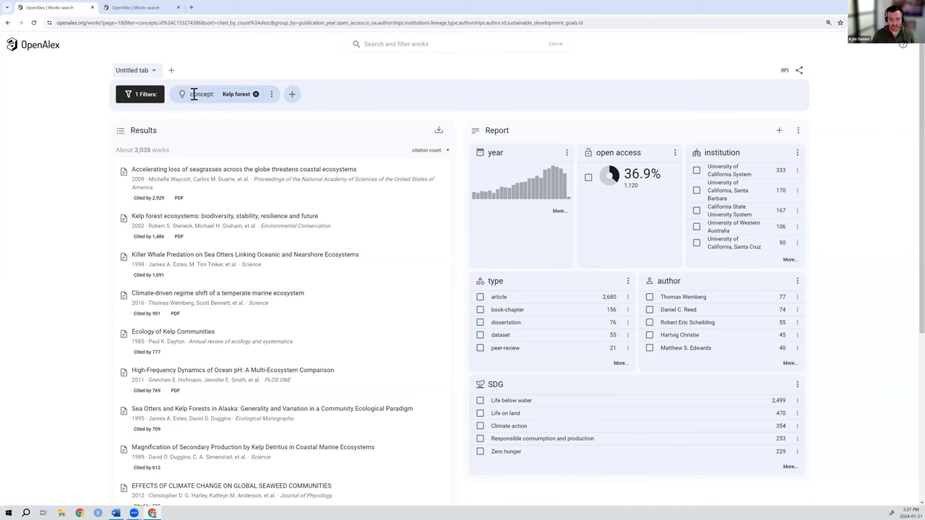
Step: Add an institution-country filter for Chile, narrowing the Kelp forest works to 141
{"action": "left_click", "coordinate": [292, 95]}
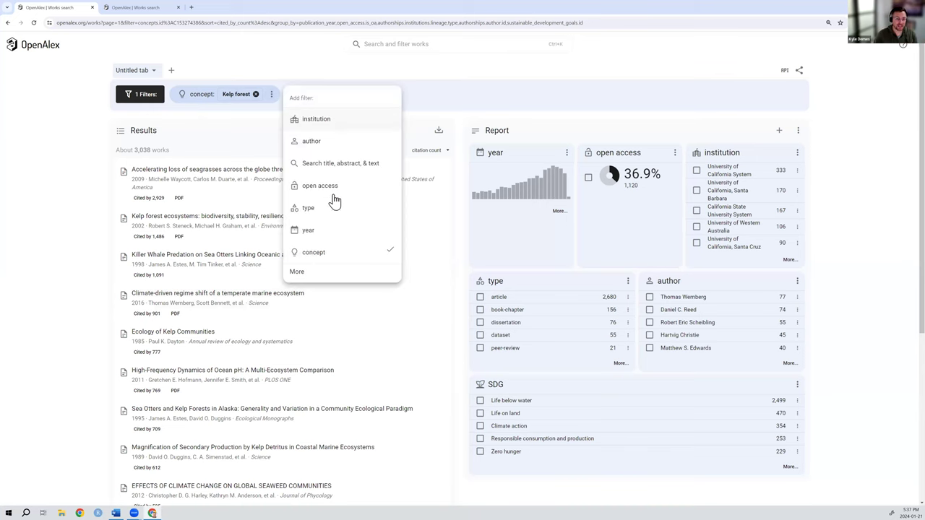
{"action": "left_click", "coordinate": [349, 274]}
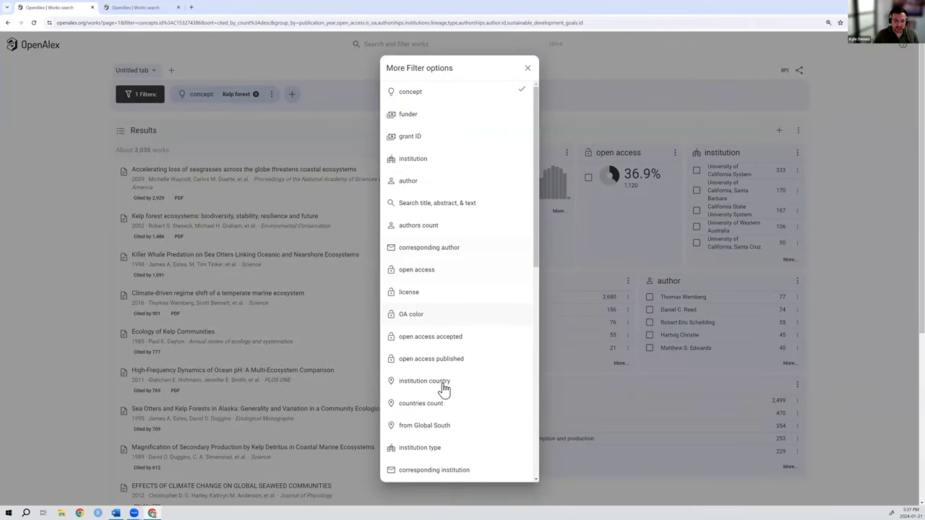
{"action": "left_click", "coordinate": [444, 388]}
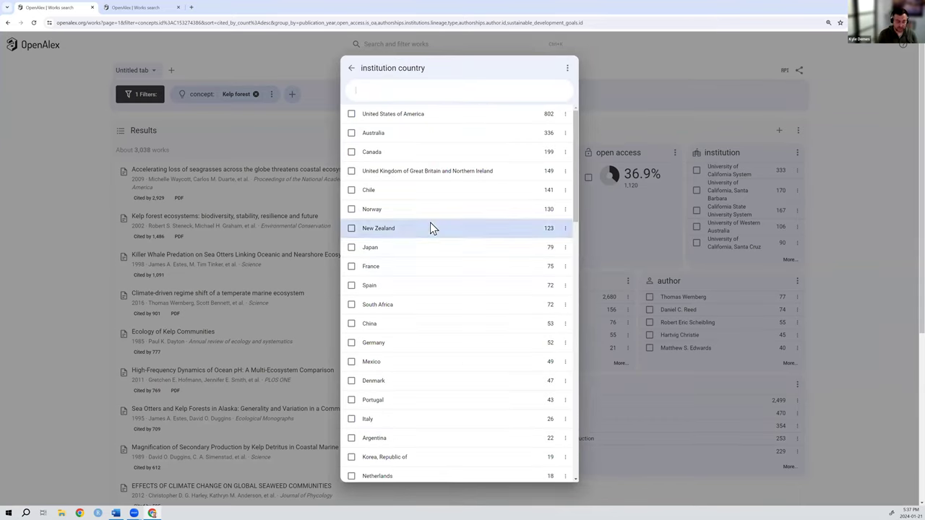
{"action": "type", "text": "chile"}
{"action": "left_click", "coordinate": [455, 295]}
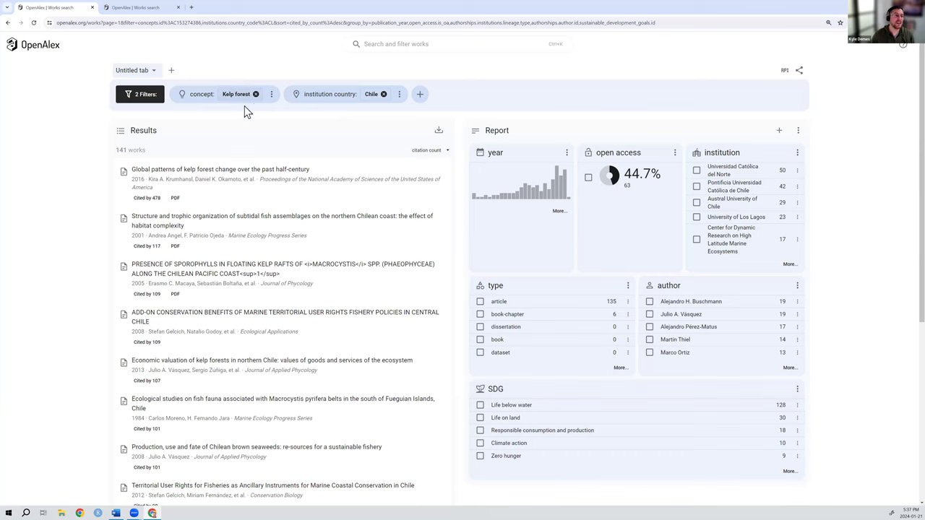
{"action": "left_click", "coordinate": [240, 95]}
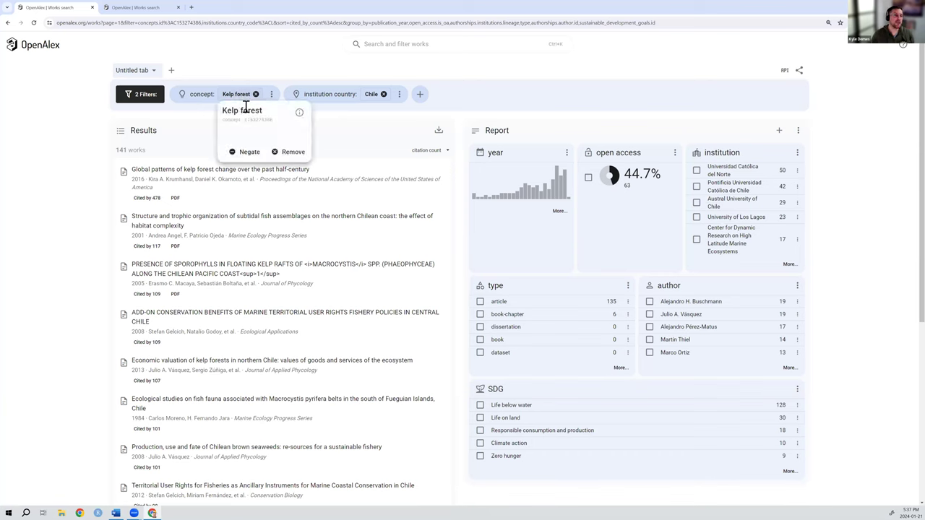
Step: Negate the Kelp forest filter, then delete it so only the Chile filter remains
{"action": "left_click", "coordinate": [250, 153]}
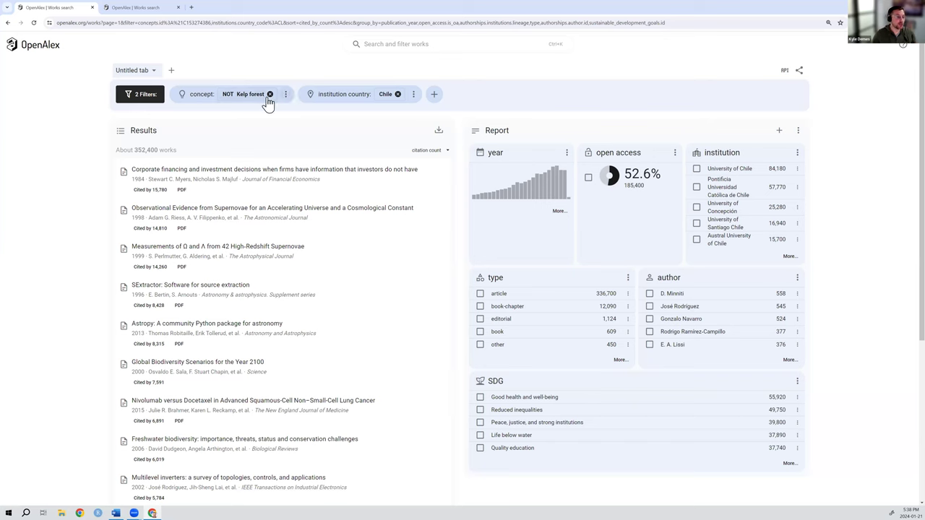
{"action": "left_click", "coordinate": [269, 95]}
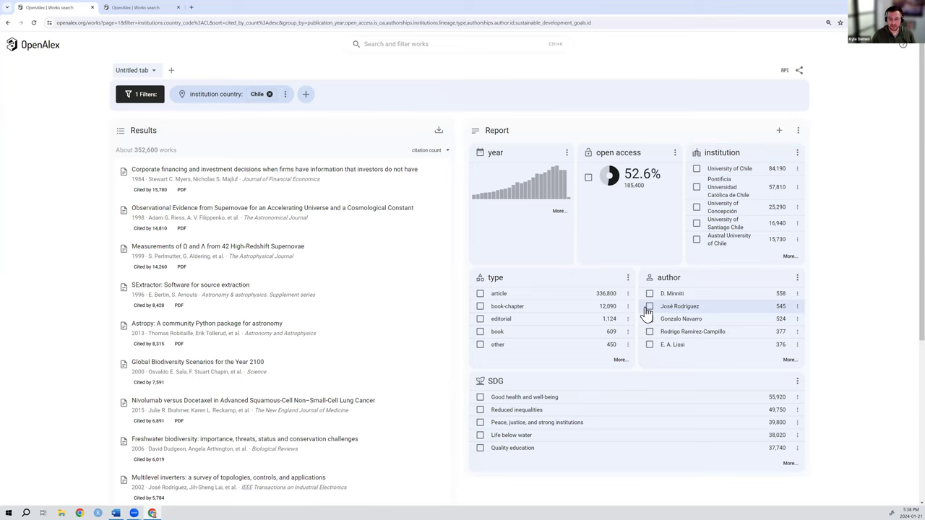
Step: Add a work-type filter for paratext and switch it to Exclude
{"action": "left_click", "coordinate": [618, 357]}
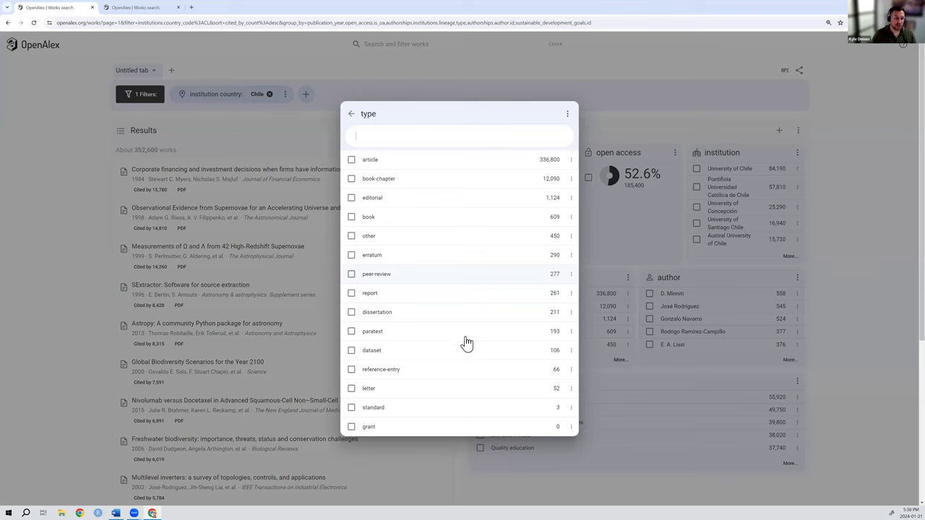
{"action": "left_click", "coordinate": [465, 337]}
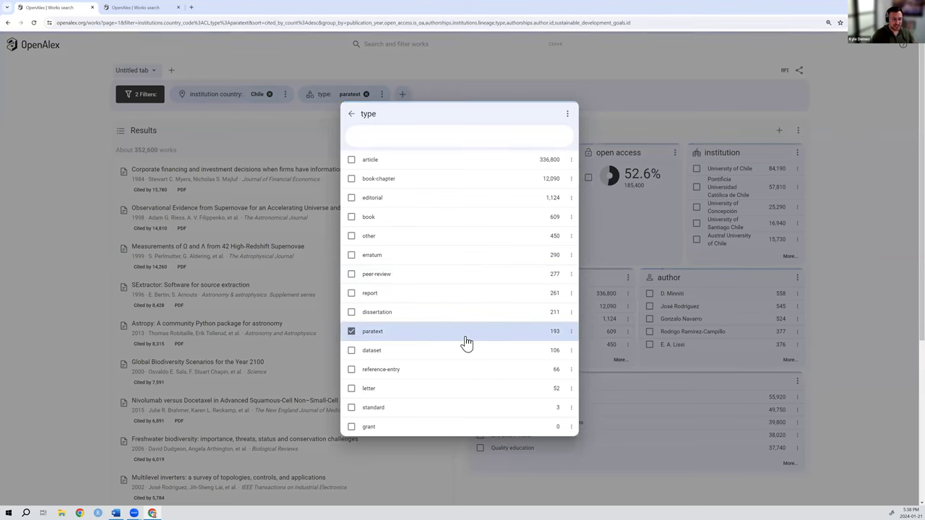
{"action": "left_click", "coordinate": [511, 92]}
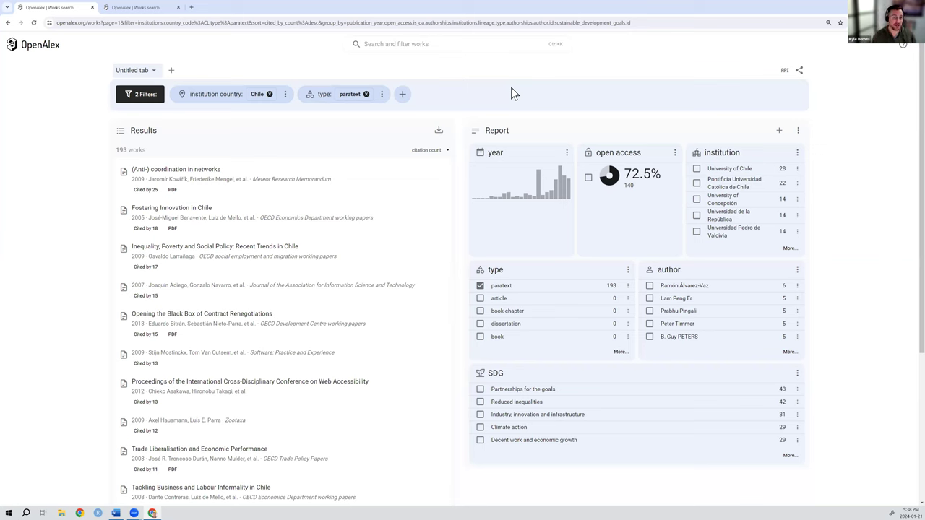
{"action": "left_click", "coordinate": [354, 99]}
{"action": "left_click", "coordinate": [385, 141]}
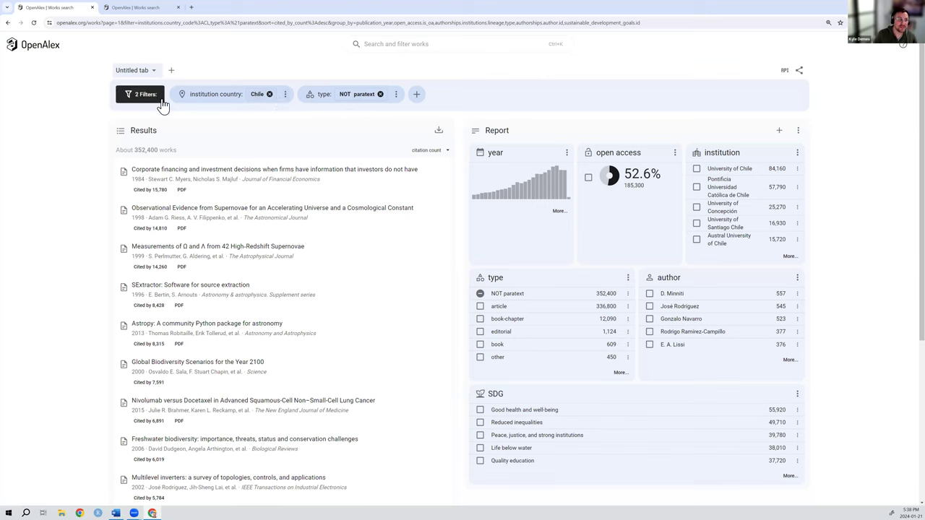
Step: Add Brazil to the Chile country filter and combine the two countries with Or
{"action": "left_click", "coordinate": [284, 95]}
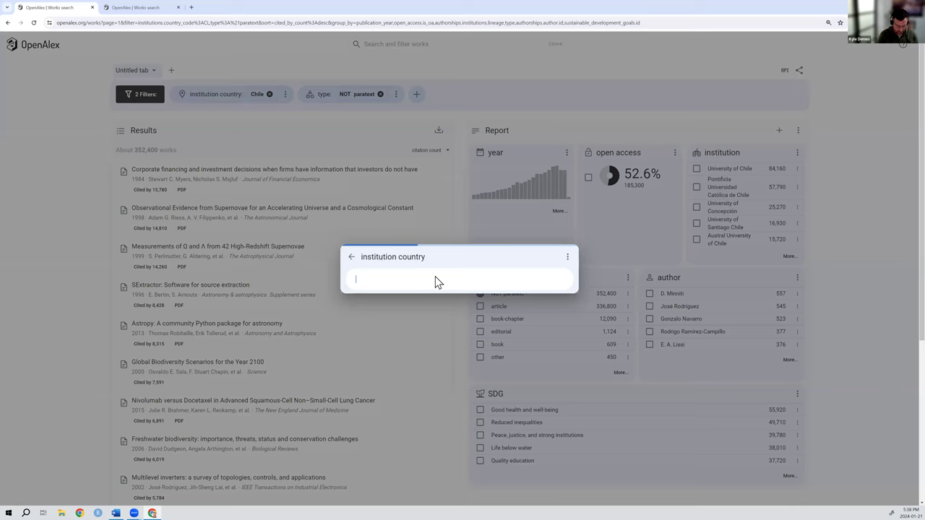
{"action": "key", "text": "Escape"}
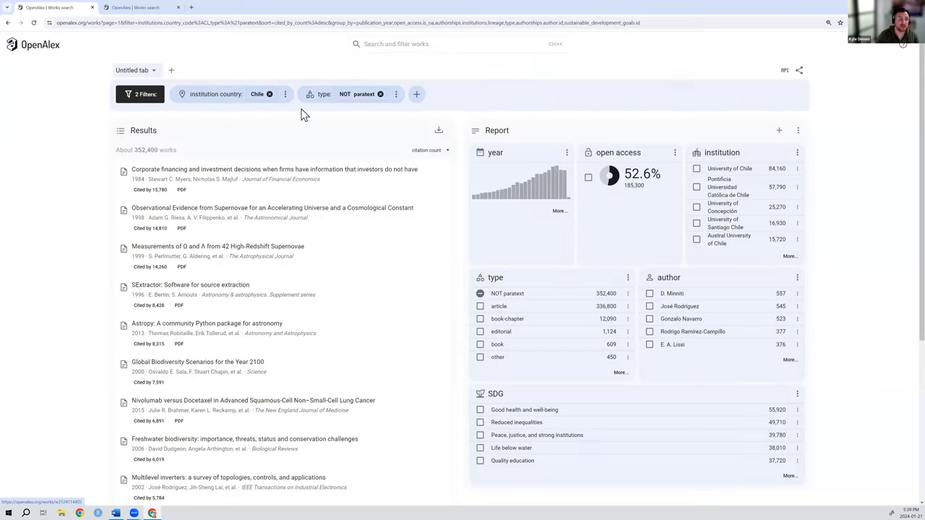
{"action": "left_click", "coordinate": [284, 95]}
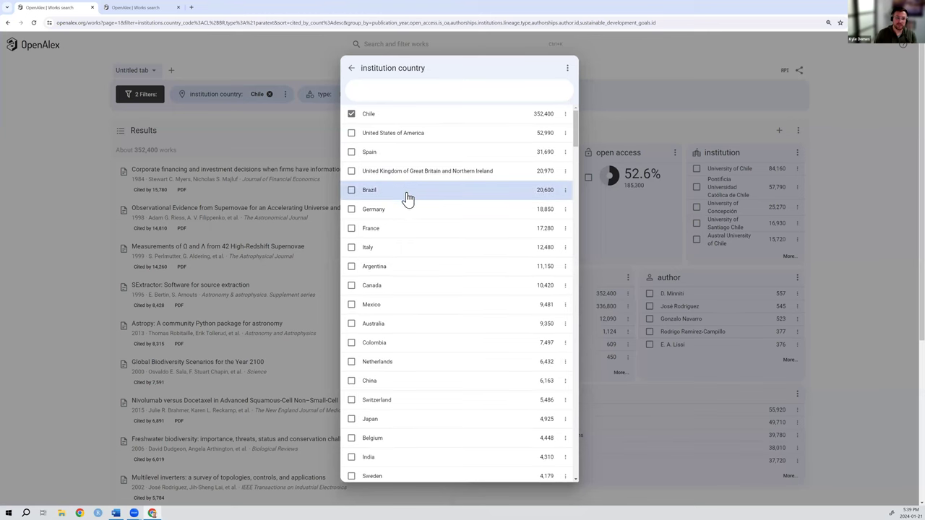
{"action": "left_click", "coordinate": [408, 194]}
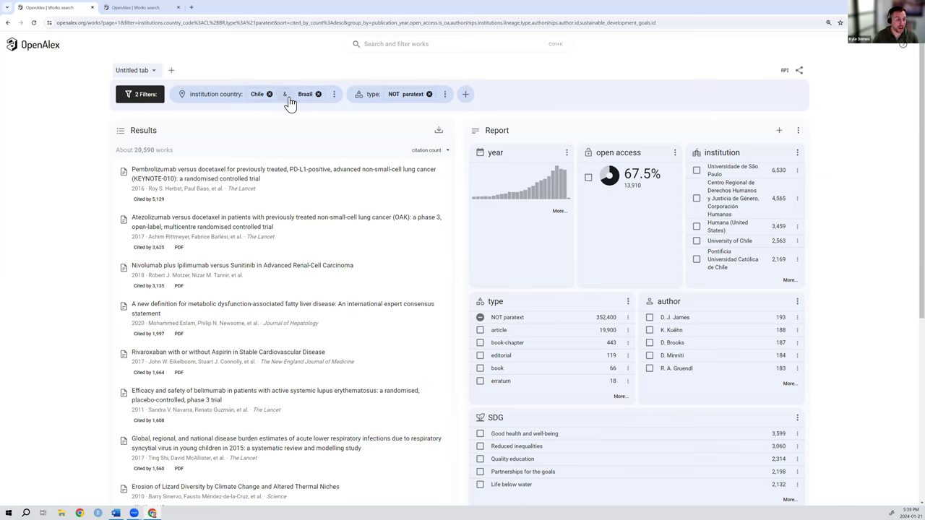
{"action": "left_click", "coordinate": [288, 99]}
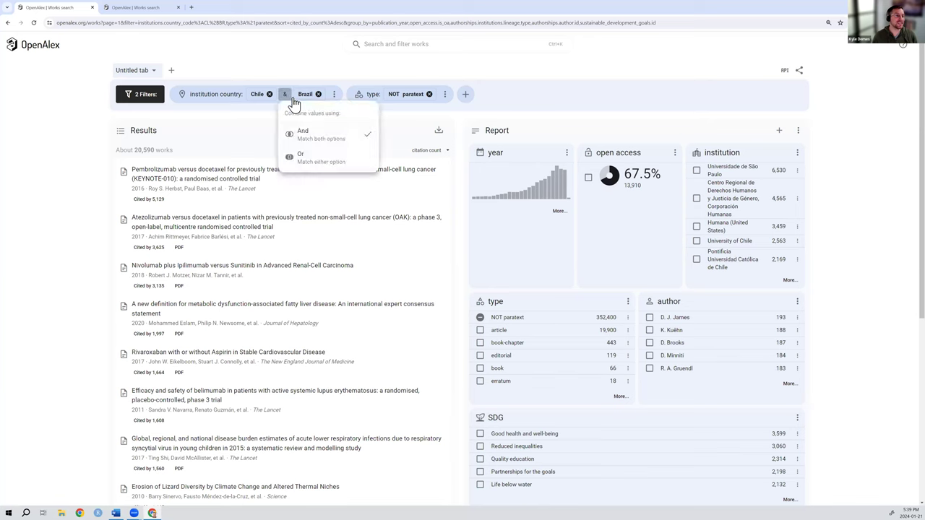
{"action": "left_click", "coordinate": [326, 159]}
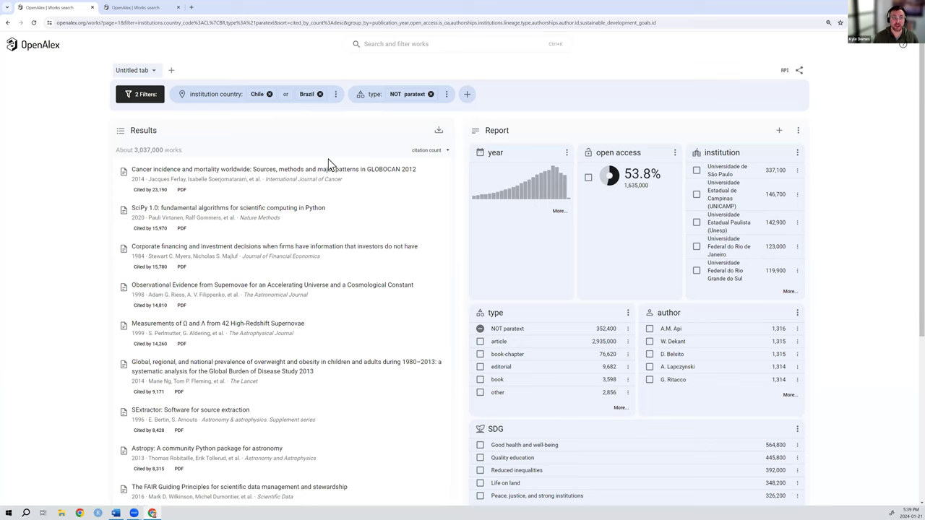
Step: Swap the Chile and Brazil chips for Simon Fraser University and University of British Columbia institution filters
{"action": "left_click", "coordinate": [268, 95]}
{"action": "left_click", "coordinate": [272, 95]}
{"action": "left_click", "coordinate": [417, 48]}
{"action": "type", "text": "simon fras"}
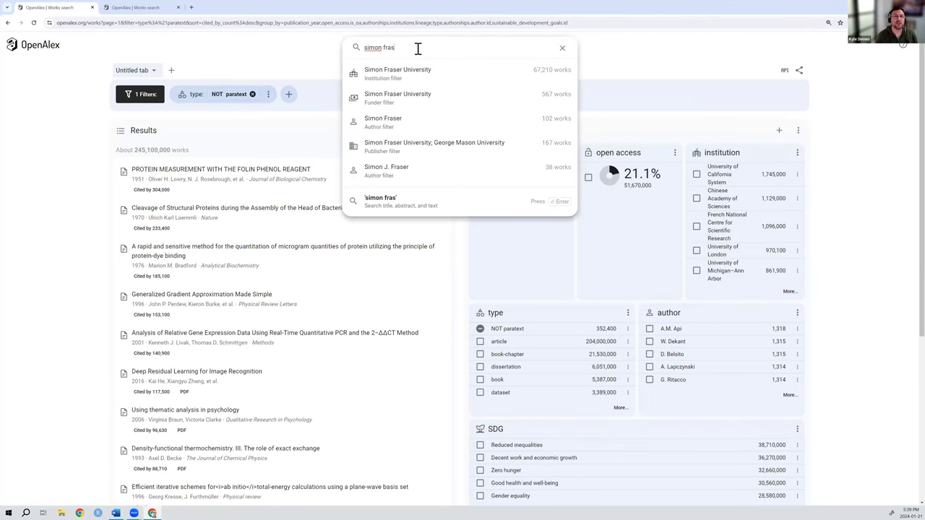
{"action": "type", "text": "er u"}
{"action": "left_click", "coordinate": [438, 75]}
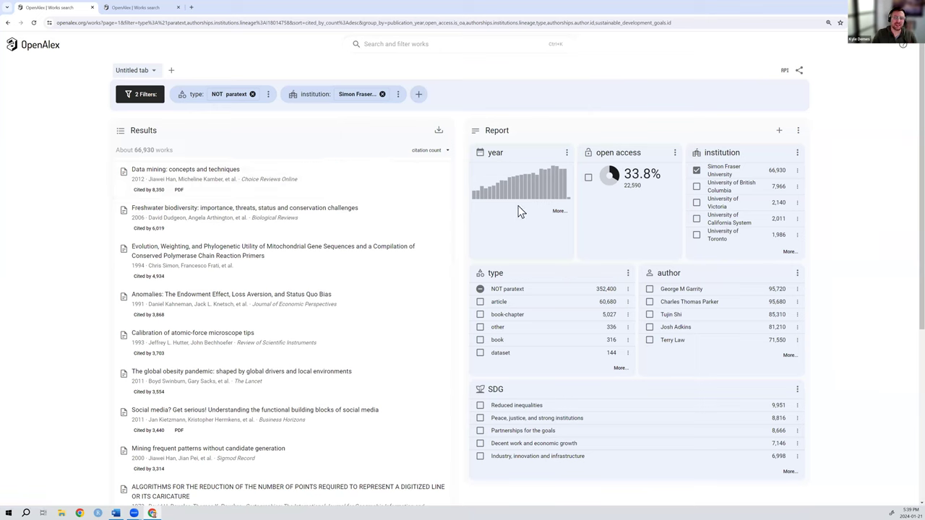
{"action": "left_click", "coordinate": [720, 197]}
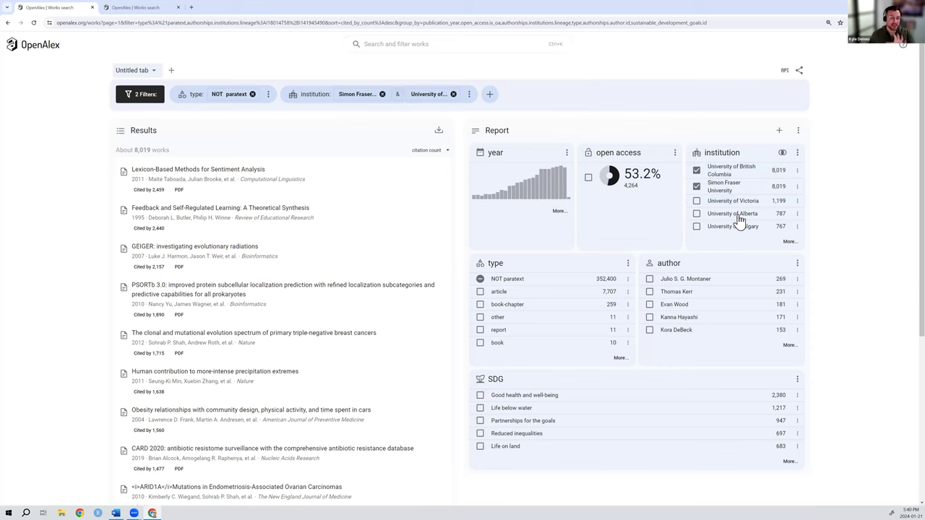
Step: Open the Report panel's ⋮ menu showing restore defaults, export all and view in API
{"action": "left_click", "coordinate": [798, 133]}
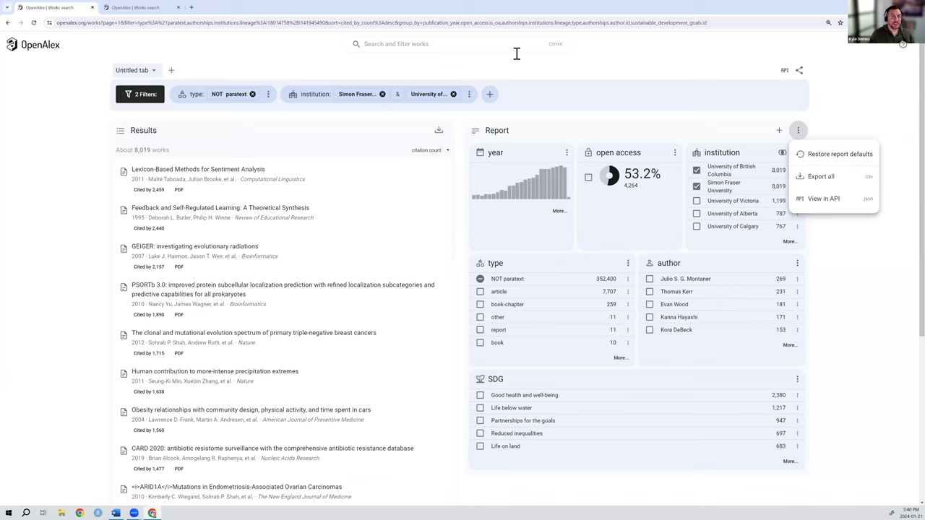
Step: Rename the current search tab to 'demo'
{"action": "double_click", "coordinate": [139, 74]}
{"action": "type", "text": "demo"}
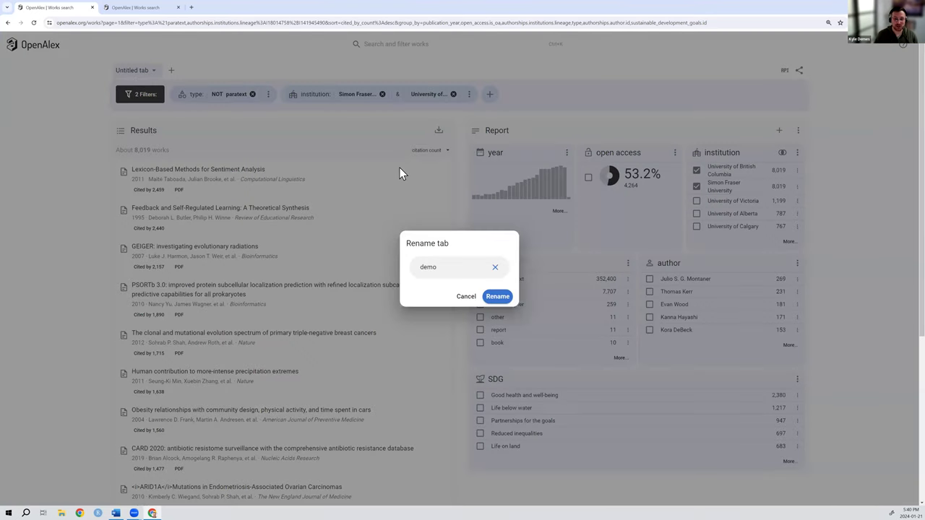
{"action": "left_click", "coordinate": [498, 297]}
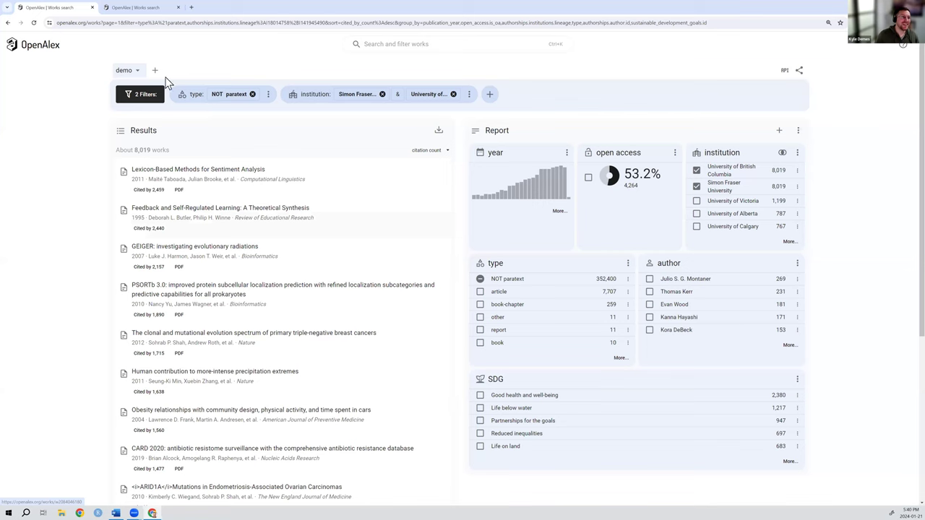
Step: Open a new untitled search tab, glance back at 'demo', then return to it
{"action": "left_click", "coordinate": [155, 72]}
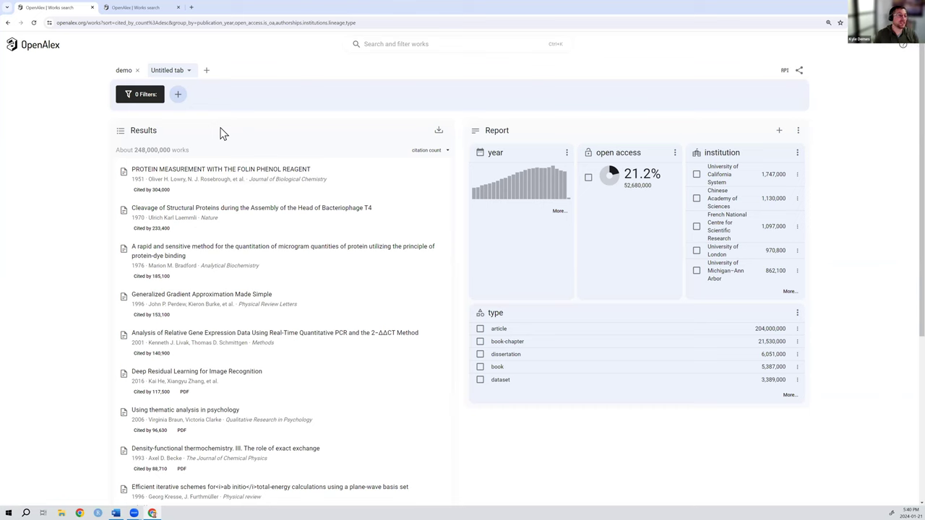
{"action": "left_click", "coordinate": [123, 71]}
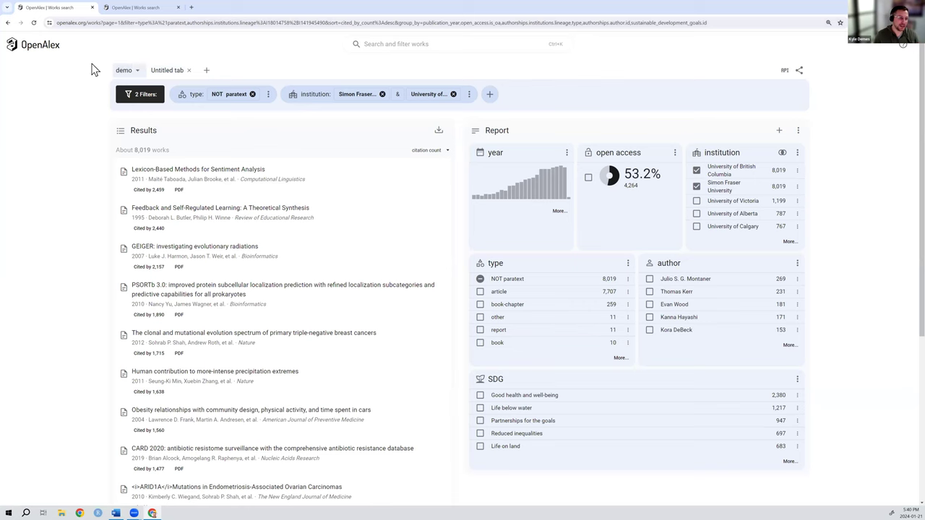
{"action": "left_click", "coordinate": [171, 72]}
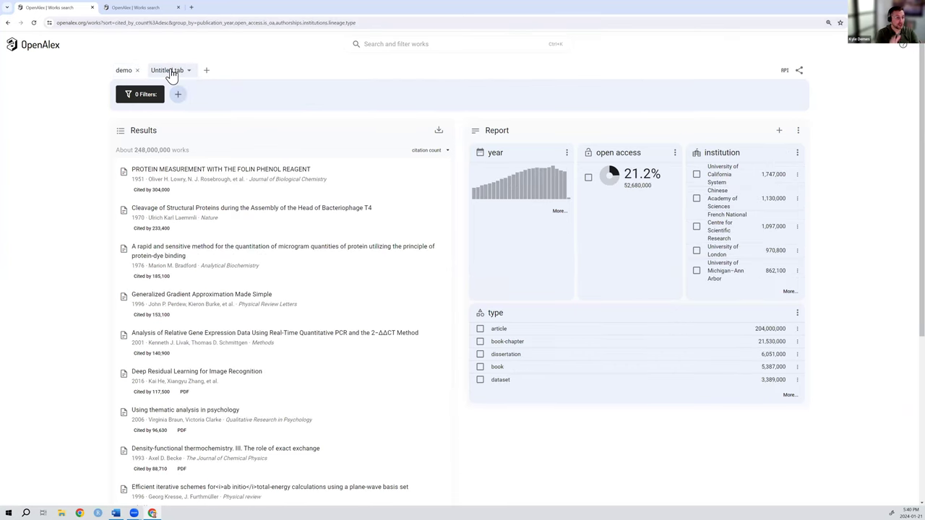